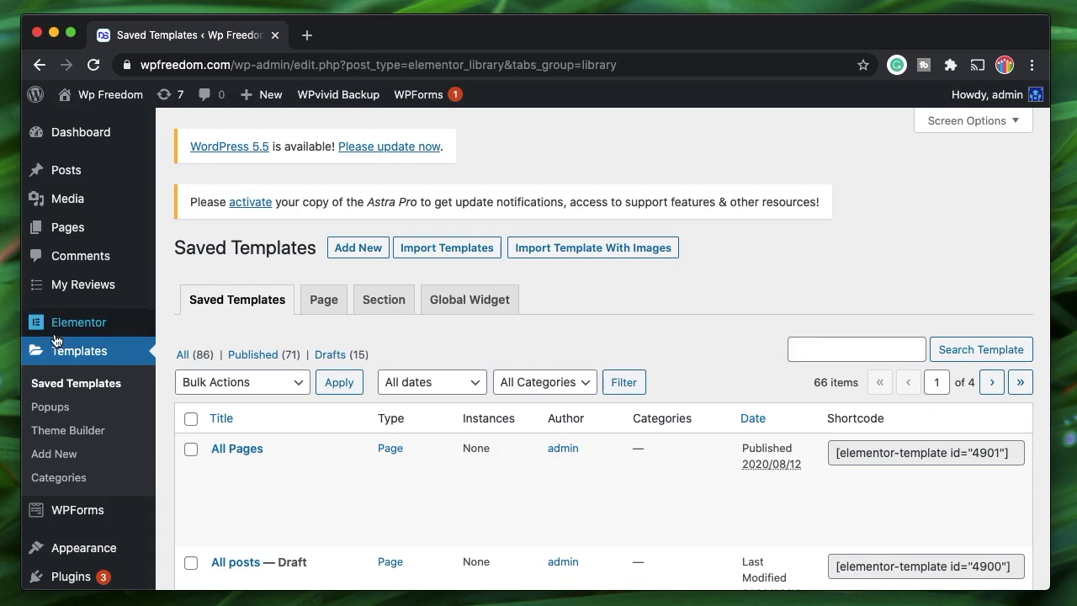
Step: Create a new Elementor template of type Page named "Coming soon"
{"action": "left_click", "coordinate": [361, 246]}
{"action": "left_click", "coordinate": [642, 331]}
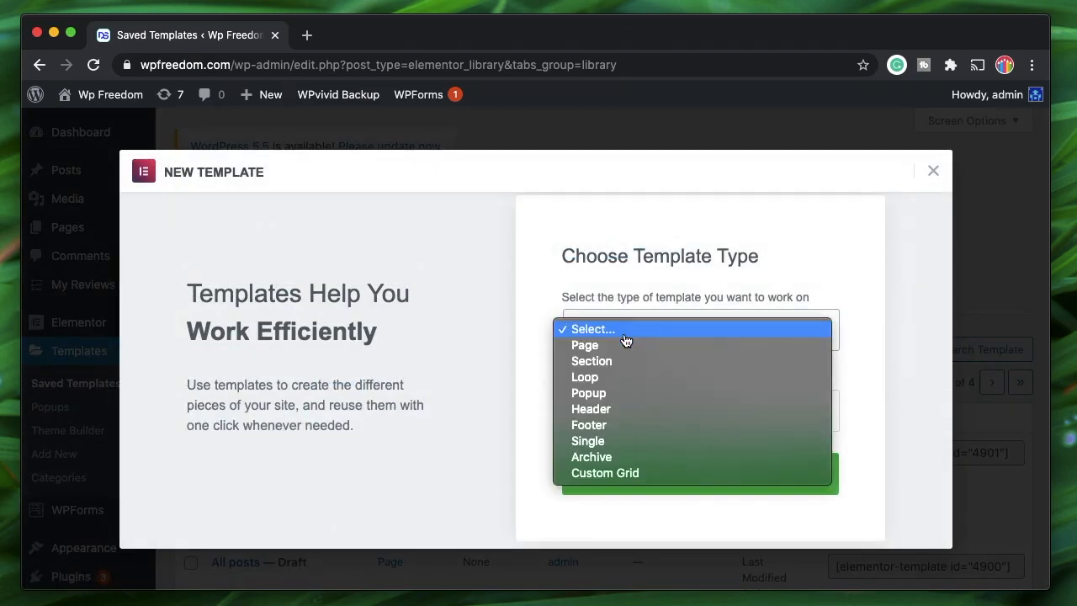
{"action": "left_click", "coordinate": [617, 345]}
{"action": "left_click", "coordinate": [612, 413]}
{"action": "type", "text": "Coming soon"}
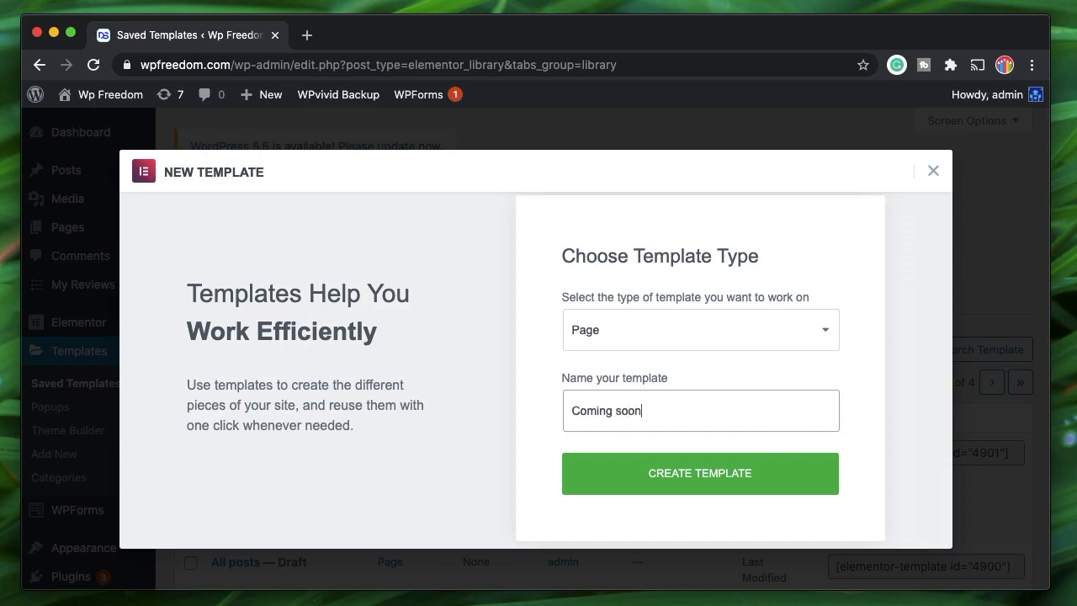
{"action": "left_click", "coordinate": [654, 476]}
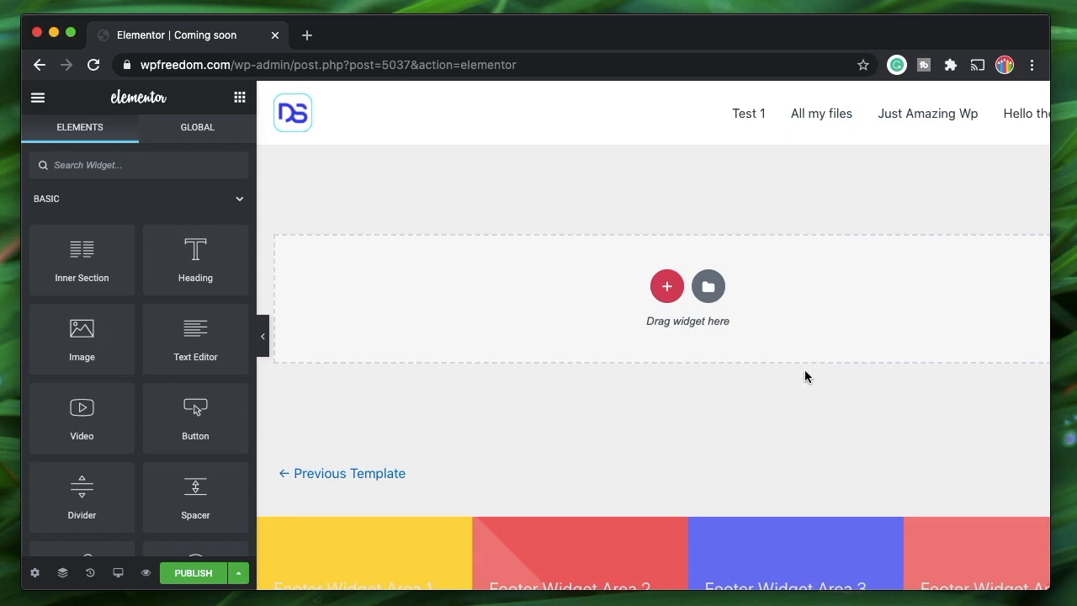
Step: Set the Coming soon template's page layout to Elementor Canvas
{"action": "left_click", "coordinate": [37, 575]}
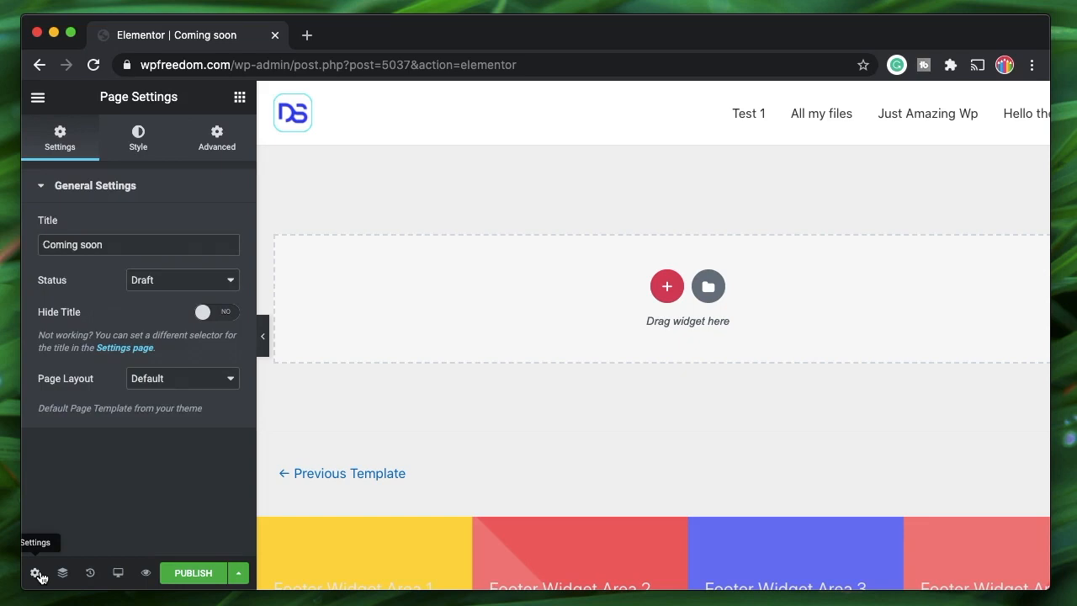
{"action": "left_click", "coordinate": [162, 387]}
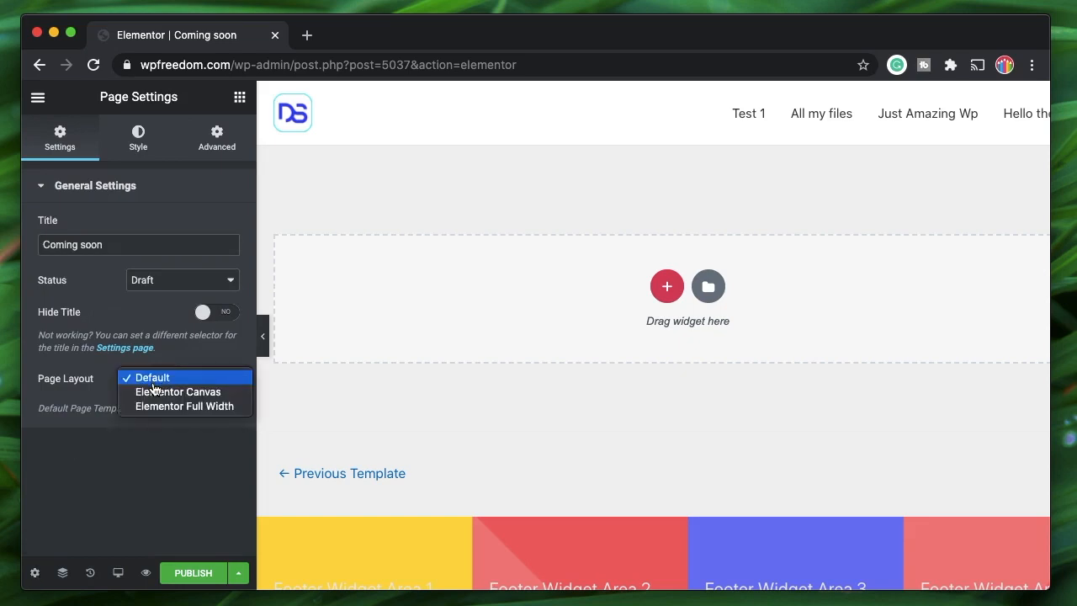
{"action": "left_click", "coordinate": [158, 393]}
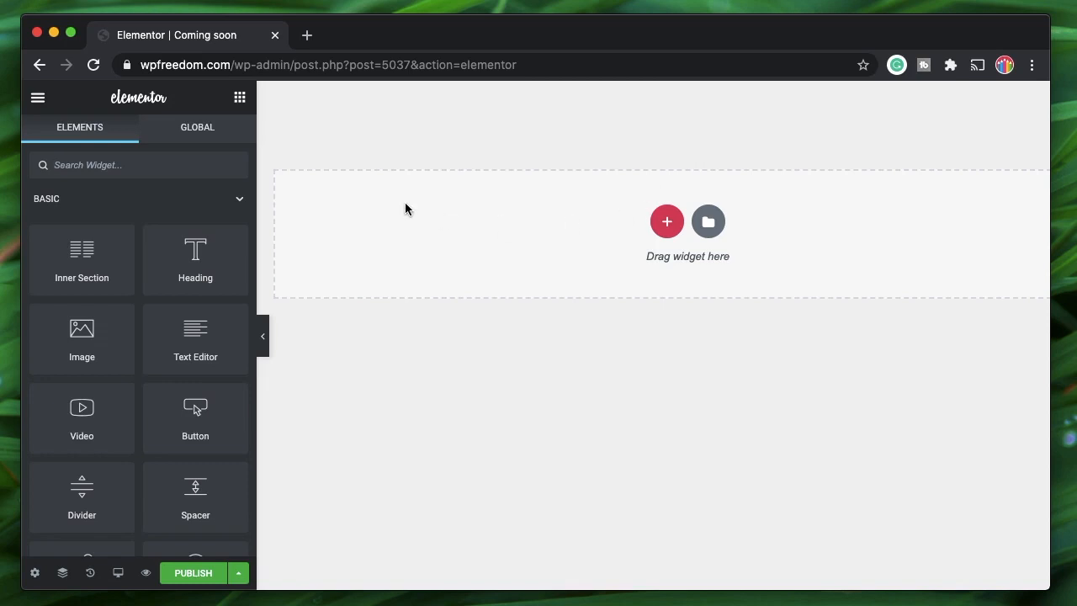
Step: Search the library's page templates for "coming" and insert the "New site coming up in" countdown design with the headphone-wearing man
{"action": "left_click", "coordinate": [708, 222]}
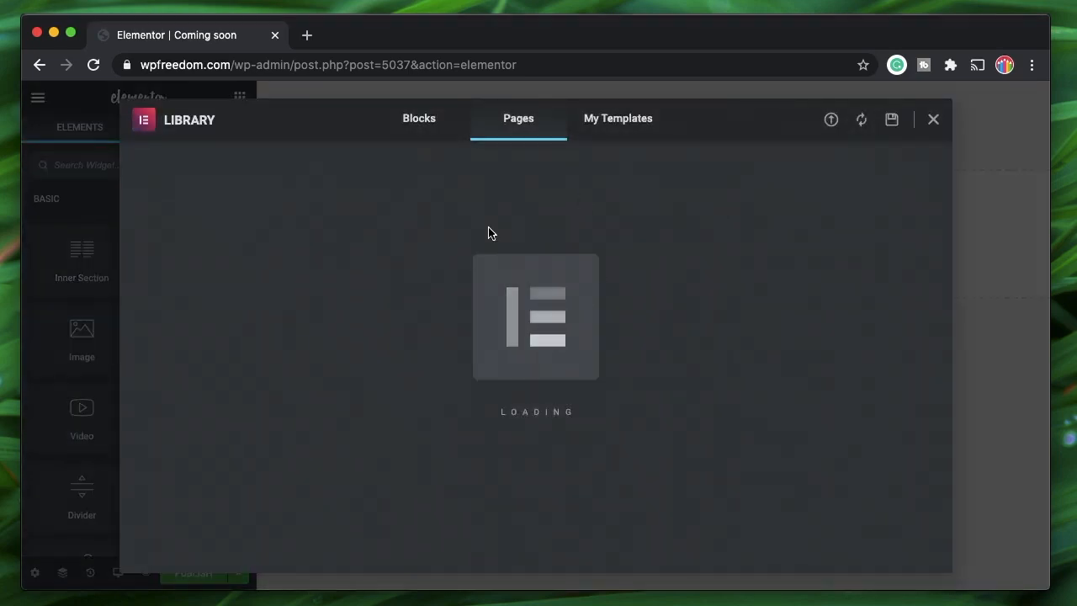
{"action": "left_click", "coordinate": [421, 126]}
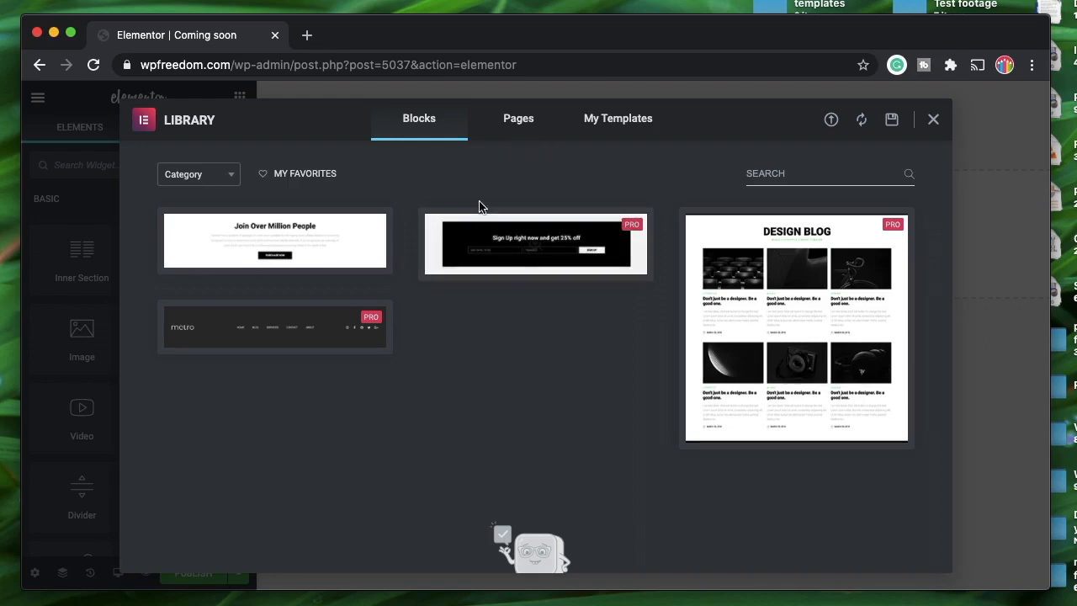
{"action": "left_click", "coordinate": [524, 119]}
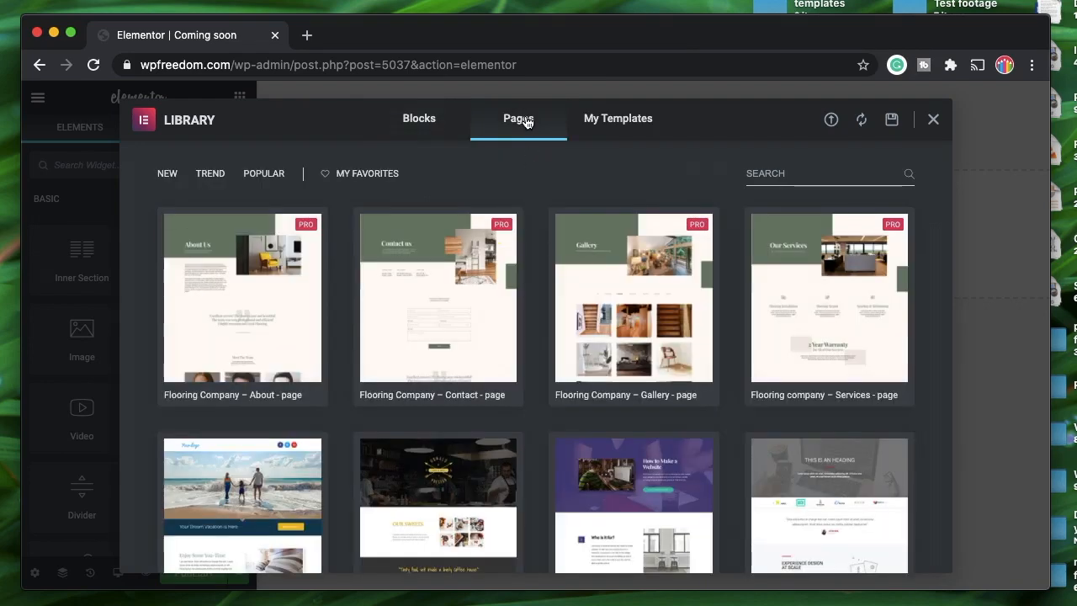
{"action": "left_click", "coordinate": [779, 170]}
{"action": "type", "text": "coming"}
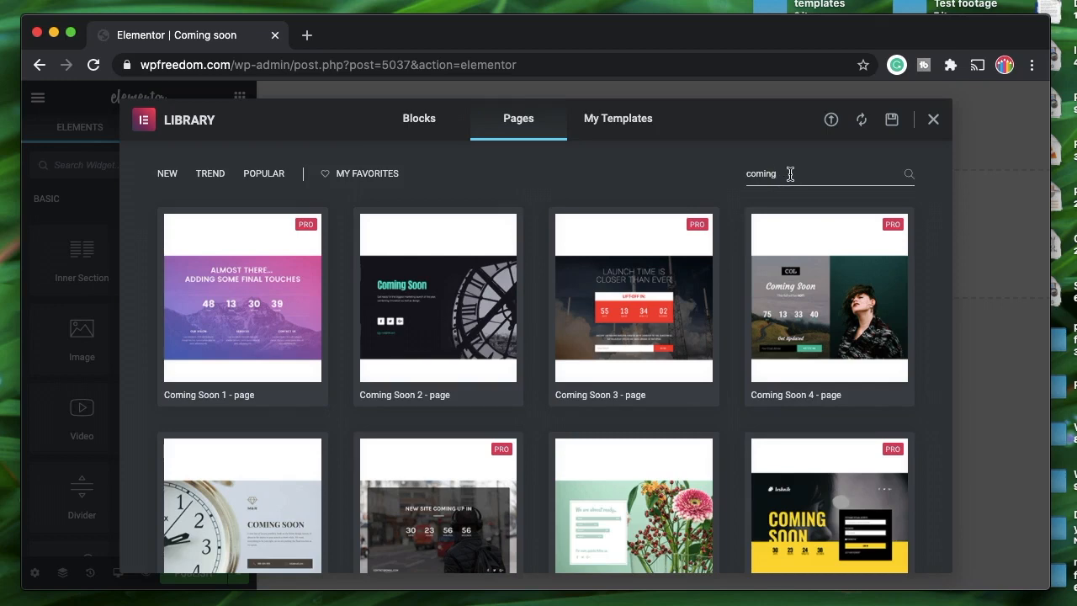
{"action": "scroll", "coordinate": [476, 341], "scroll_direction": "down", "scroll_amount": 1}
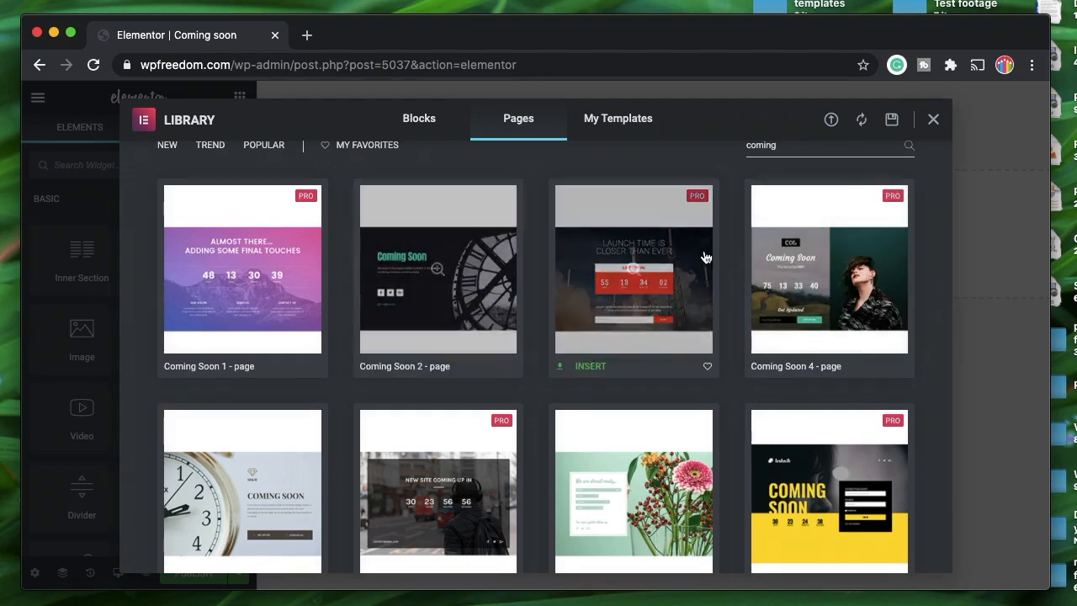
{"action": "scroll", "coordinate": [389, 373], "scroll_direction": "down", "scroll_amount": 1}
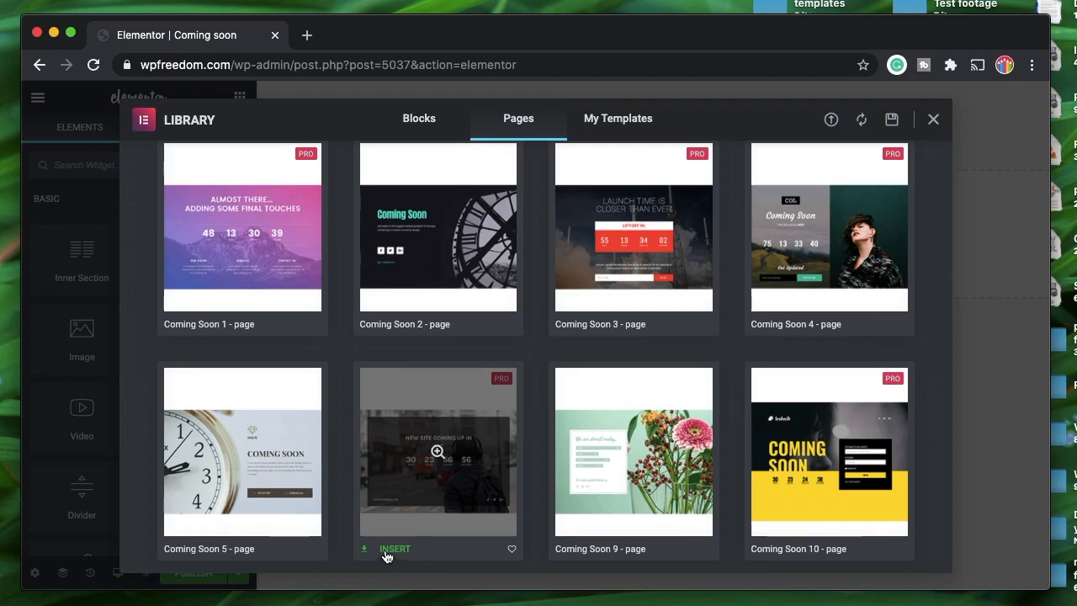
{"action": "left_click", "coordinate": [389, 551]}
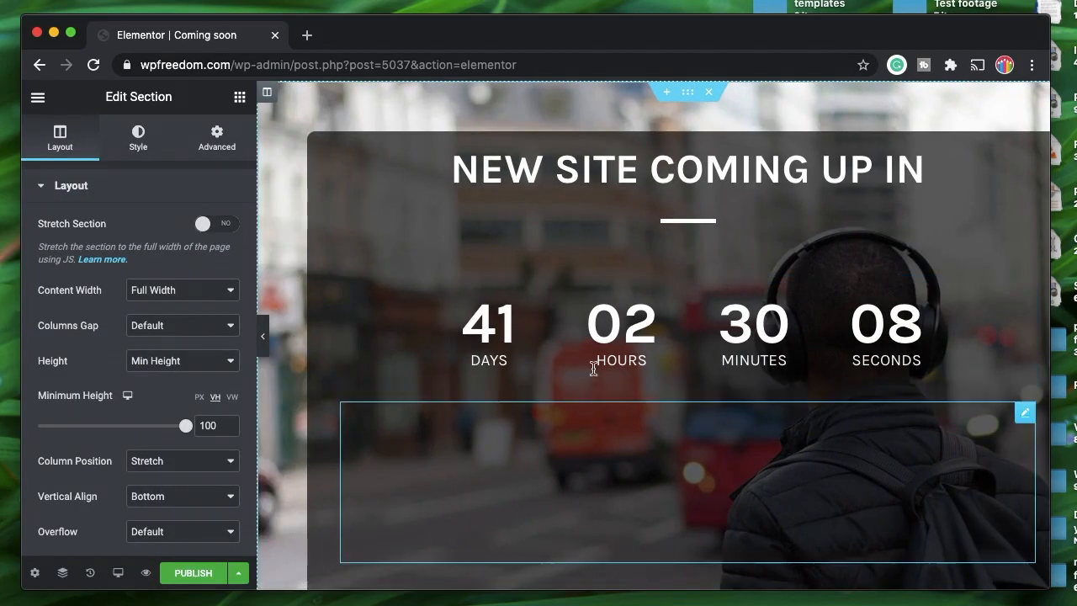
Step: Examine the inserted page's countdown, contact e-mail heading, social icons and section layout settings
{"action": "left_click", "coordinate": [608, 345]}
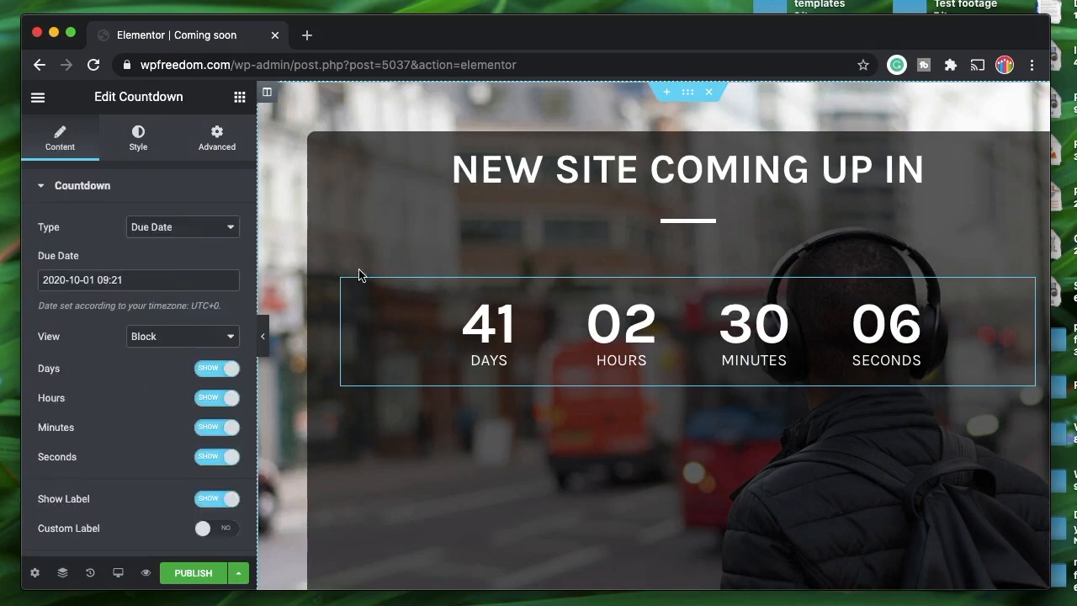
{"action": "scroll", "coordinate": [486, 458], "scroll_direction": "down", "scroll_amount": 3}
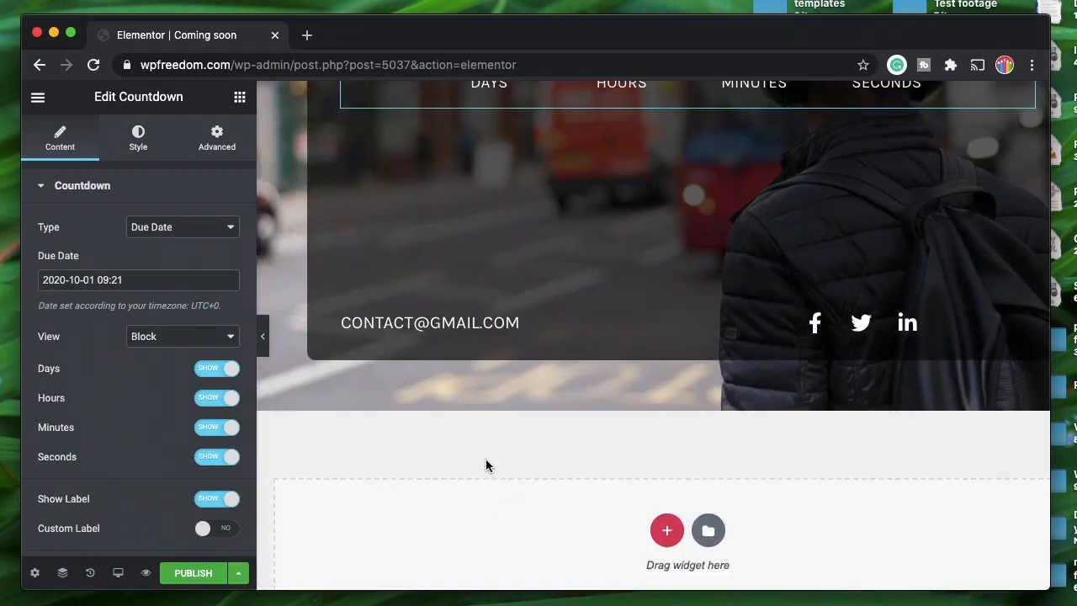
{"action": "scroll", "coordinate": [488, 463], "scroll_direction": "up", "scroll_amount": 2}
{"action": "left_click", "coordinate": [509, 391]}
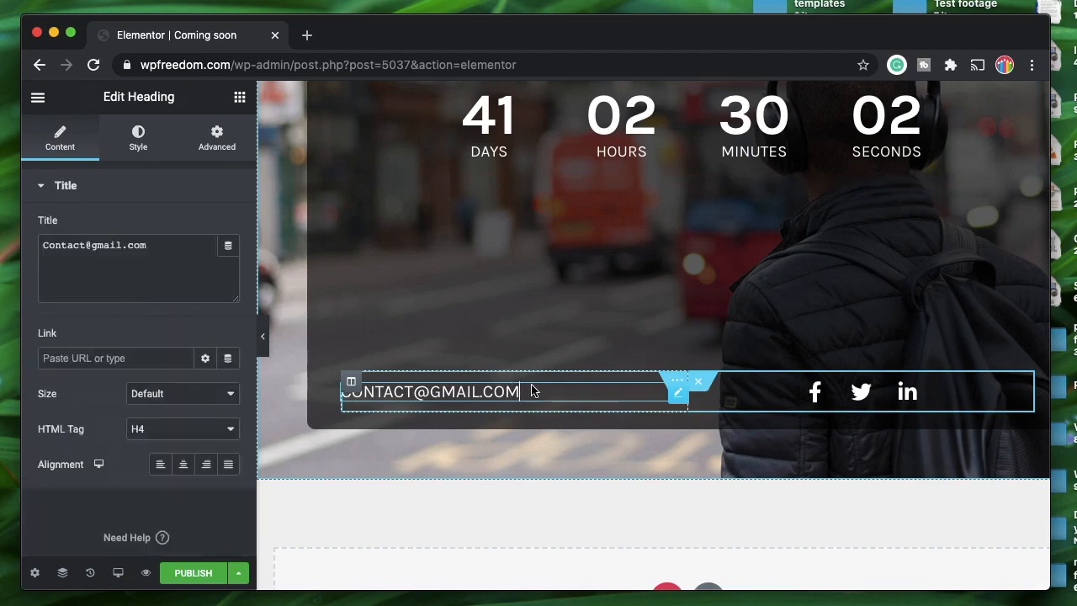
{"action": "triple_click", "coordinate": [106, 247]}
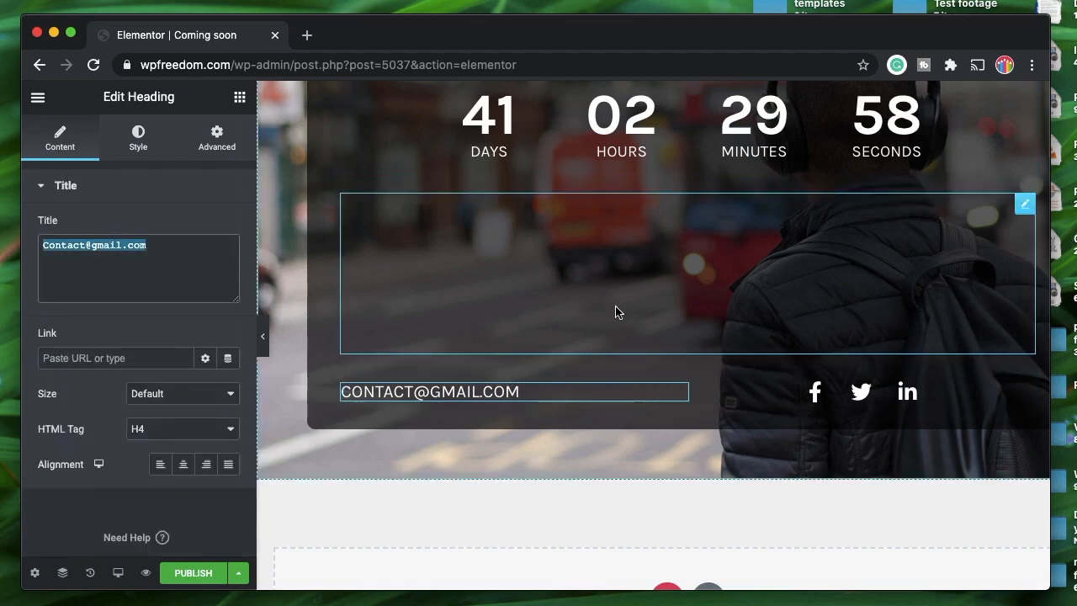
{"action": "scroll", "coordinate": [615, 312], "scroll_direction": "up", "scroll_amount": 5}
{"action": "scroll", "coordinate": [648, 294], "scroll_direction": "down", "scroll_amount": 4}
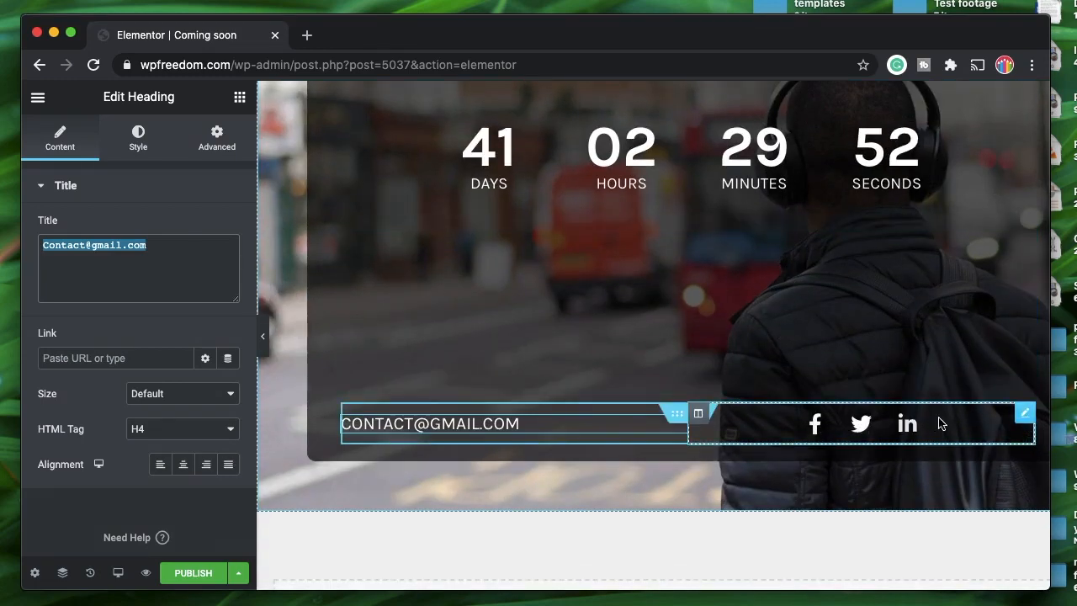
{"action": "left_click", "coordinate": [1009, 441]}
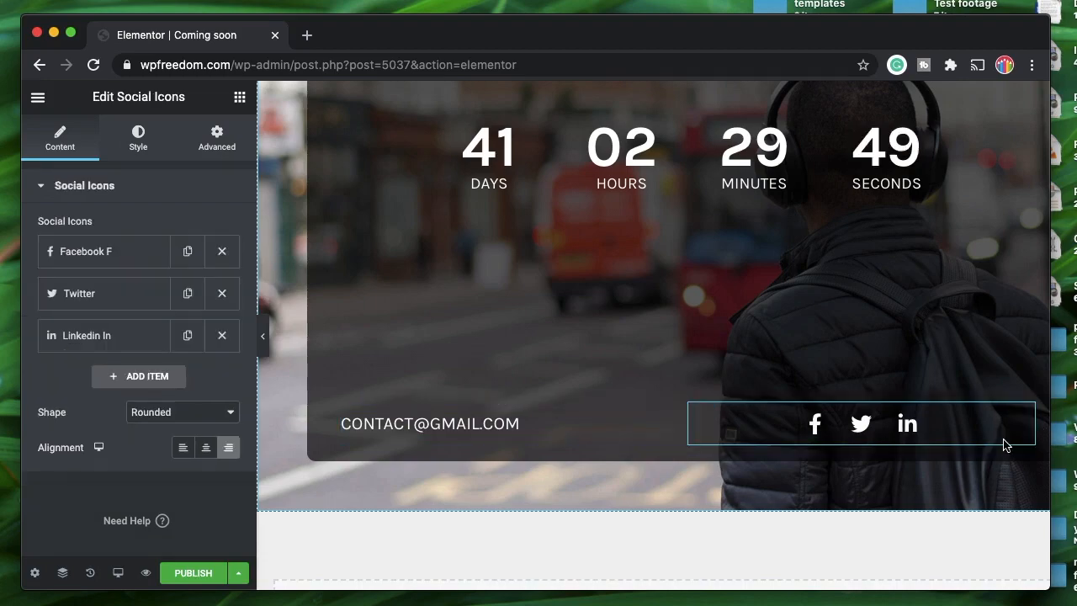
{"action": "scroll", "coordinate": [738, 348], "scroll_direction": "up", "scroll_amount": 4}
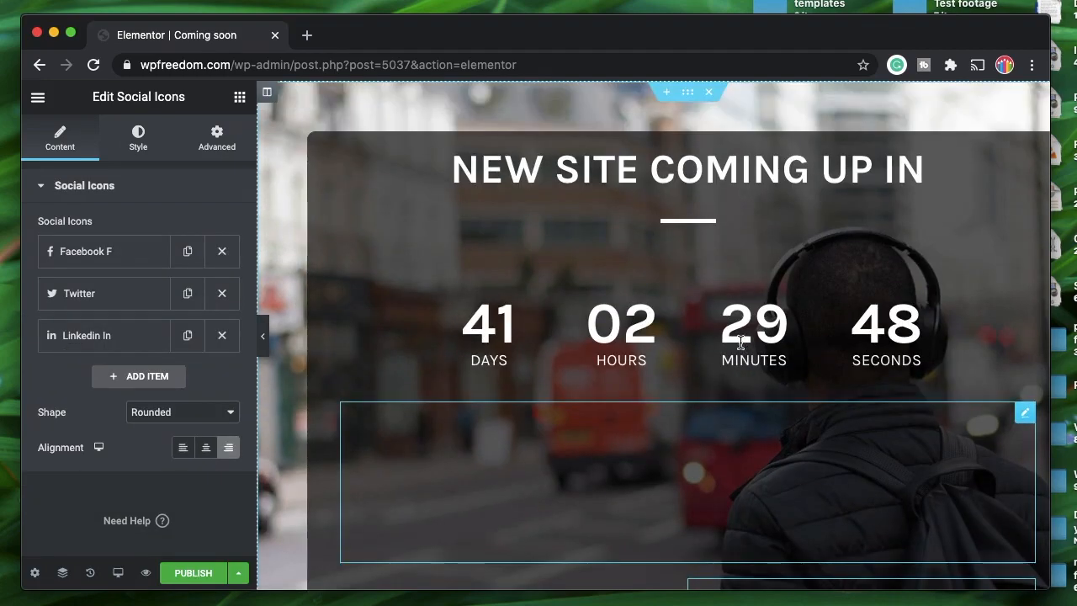
{"action": "scroll", "coordinate": [666, 433], "scroll_direction": "down", "scroll_amount": 4}
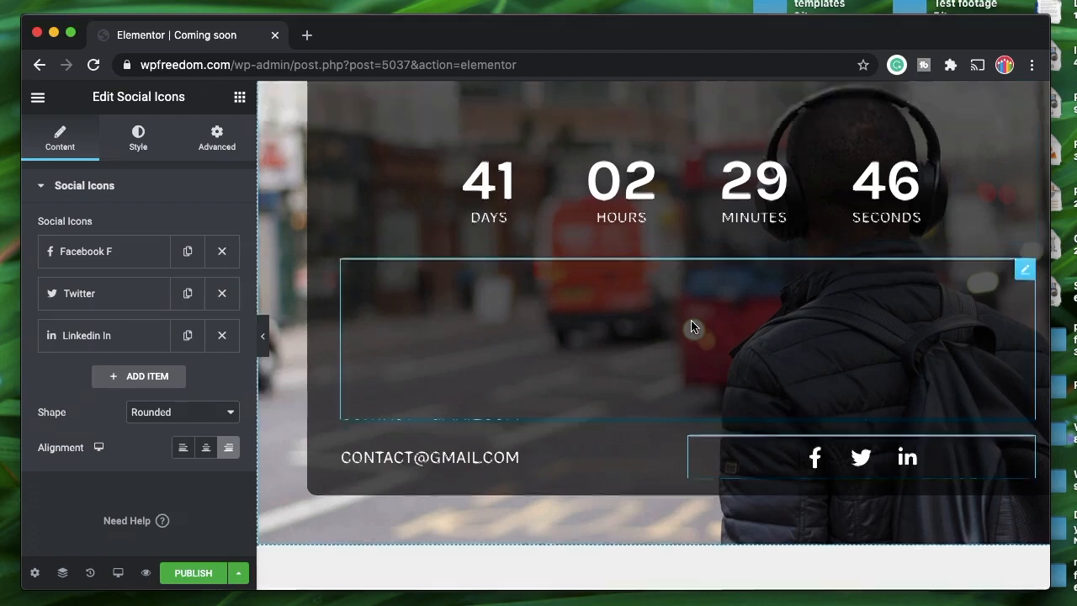
{"action": "scroll", "coordinate": [691, 326], "scroll_direction": "up", "scroll_amount": 4}
{"action": "left_click", "coordinate": [688, 91]}
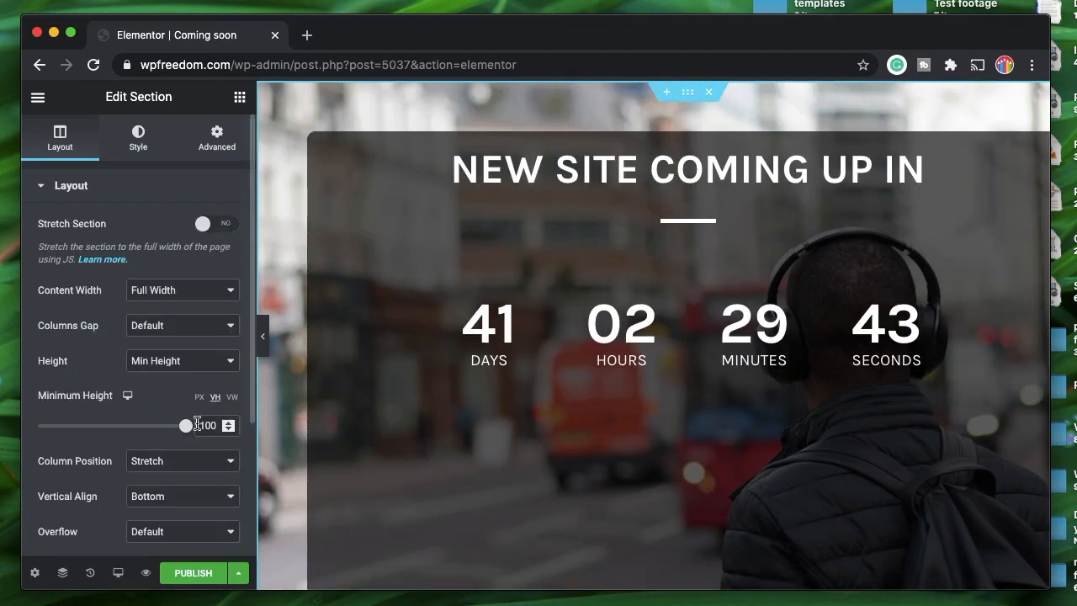
Step: Publish the Coming soon template
{"action": "left_click", "coordinate": [471, 378]}
{"action": "left_click", "coordinate": [191, 576]}
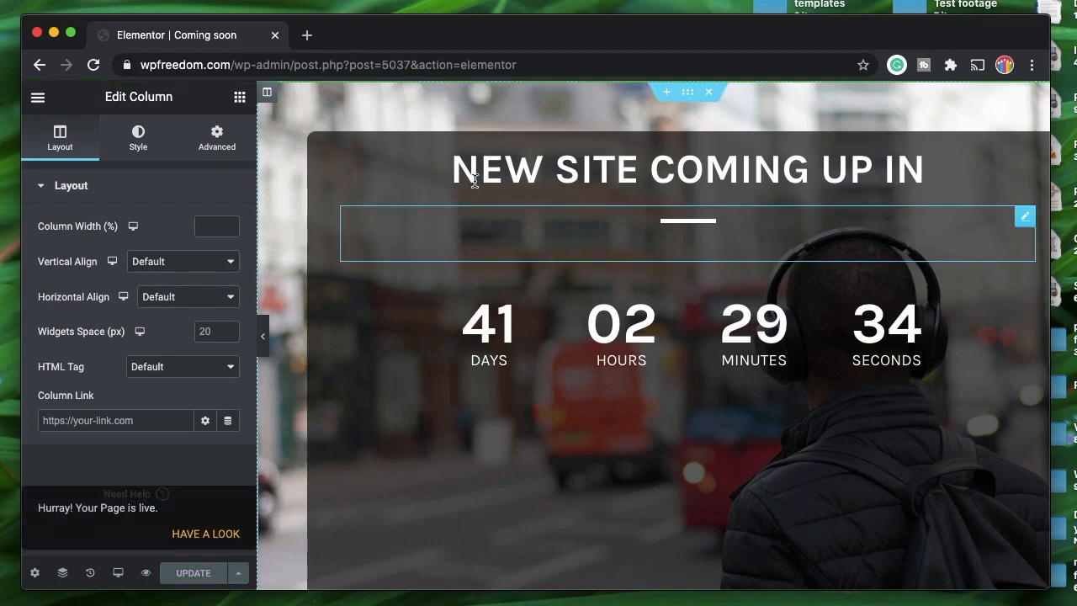
Step: Find the WordPress Dashboard with the Elementor Finder, open it in a new browser tab and switch to that tab
{"action": "key", "text": "super+e"}
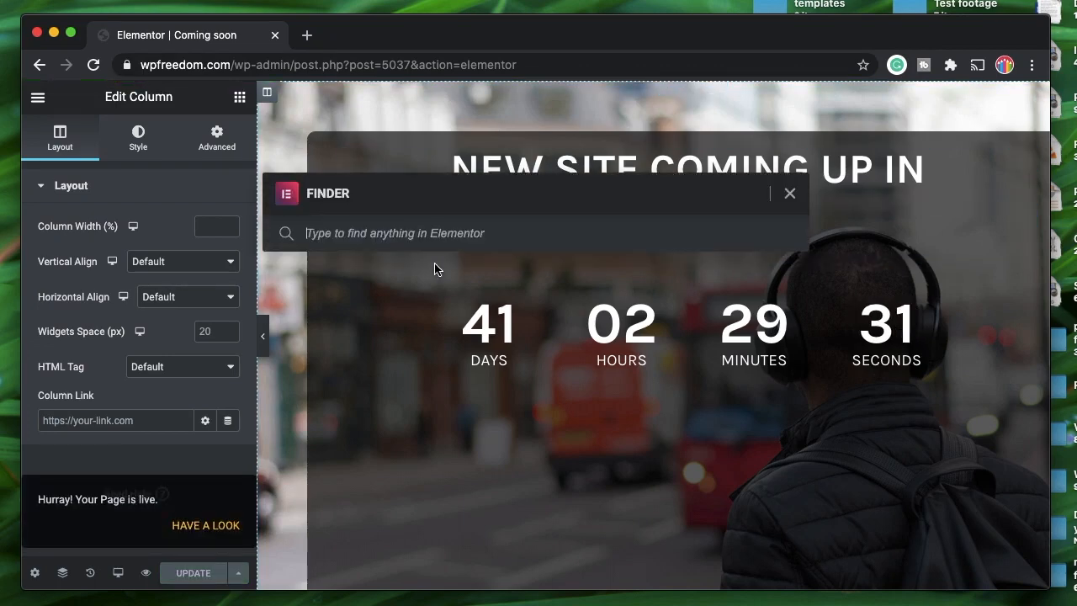
{"action": "type", "text": "dashb"}
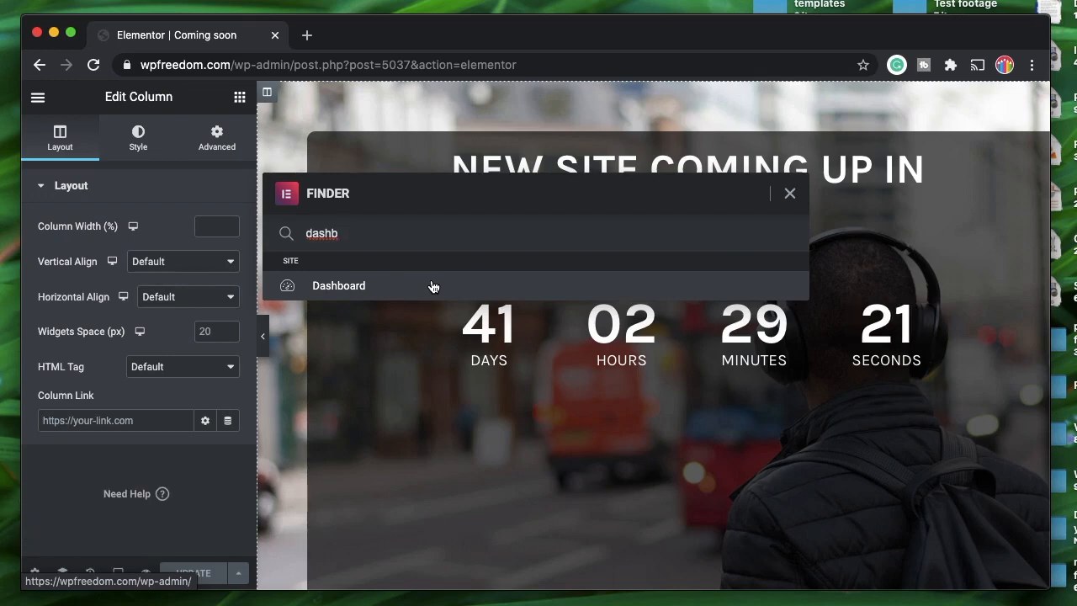
{"action": "left_click", "coordinate": [434, 287], "text": "super"}
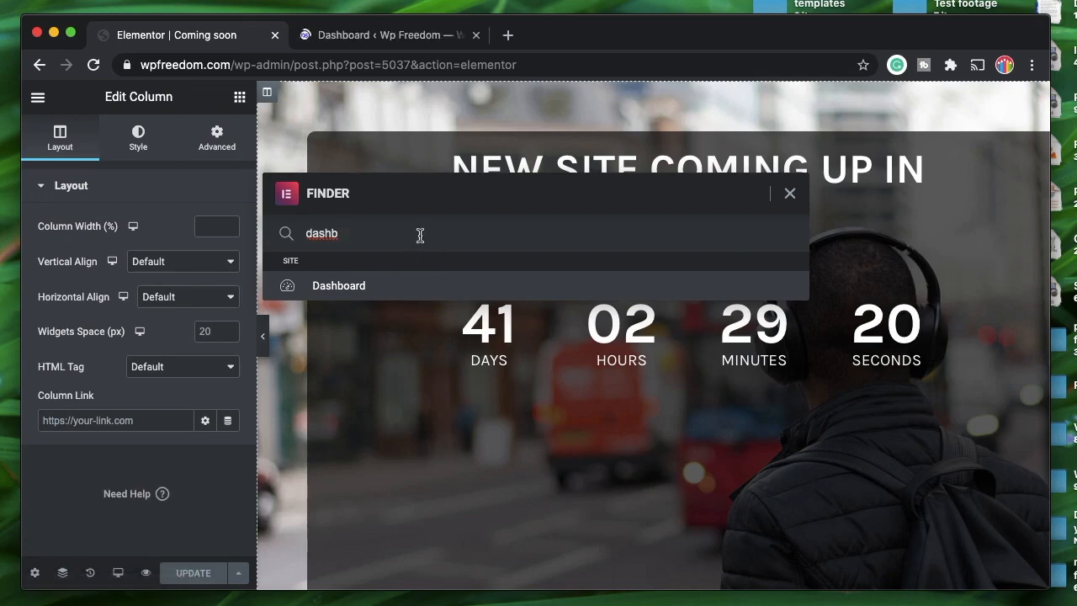
{"action": "key", "text": "super+a"}
{"action": "key", "text": "BackSpace"}
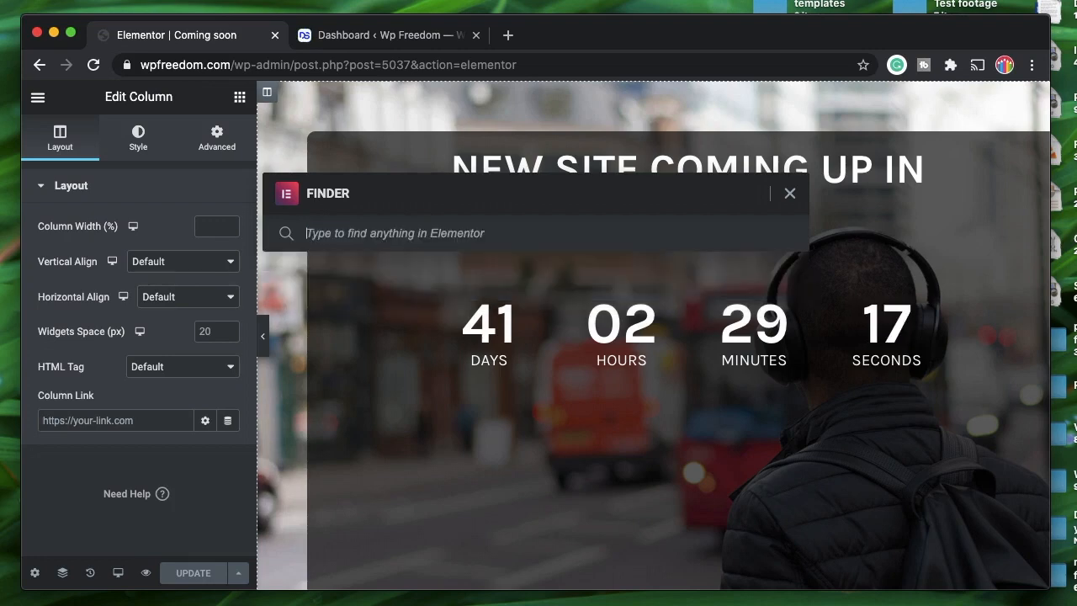
{"action": "left_click", "coordinate": [791, 194]}
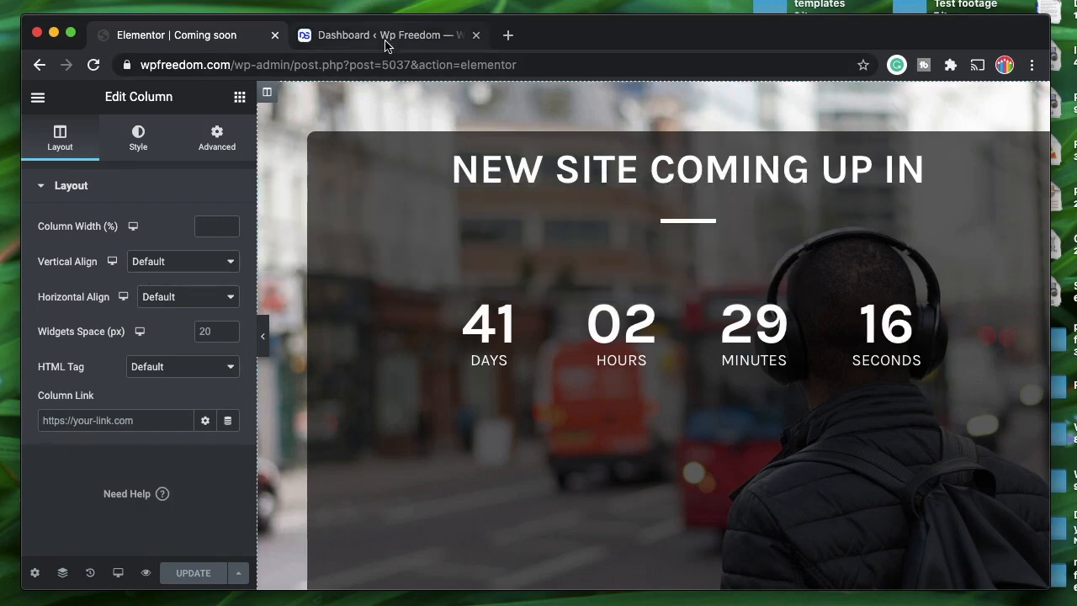
{"action": "left_click", "coordinate": [386, 38]}
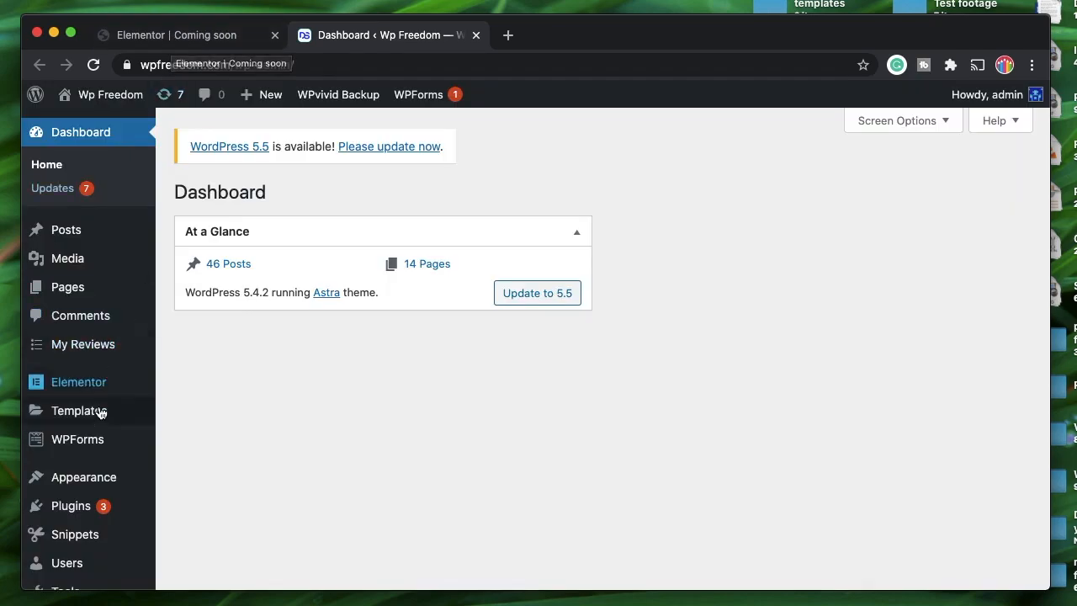
Step: Create another new Elementor template of type Page named "Maintenance mode"
{"action": "mouse_move", "coordinate": [99, 413]}
{"action": "left_click", "coordinate": [202, 491]}
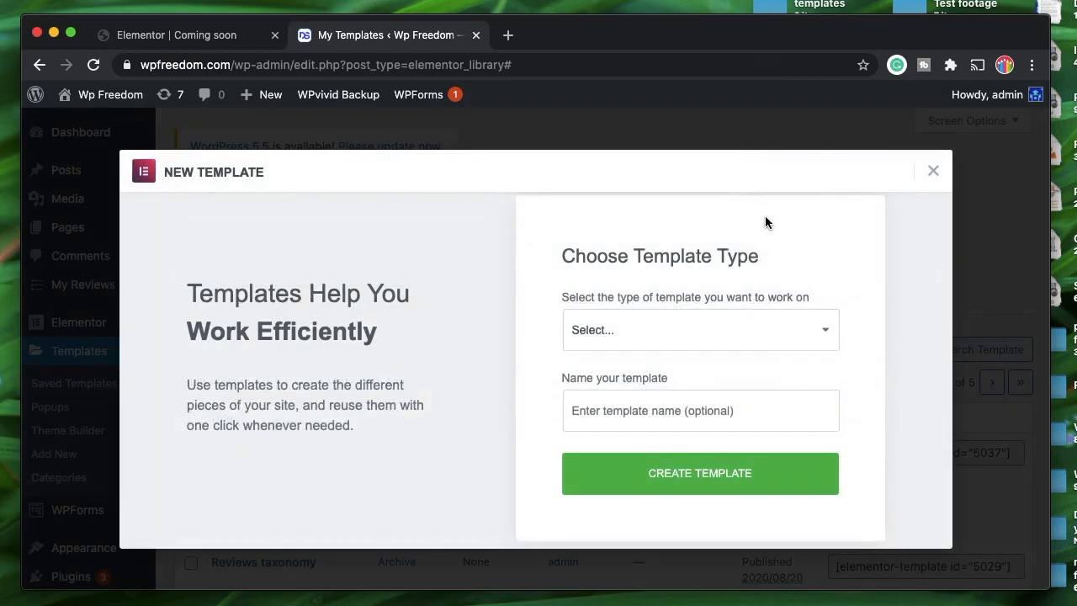
{"action": "left_click", "coordinate": [793, 329]}
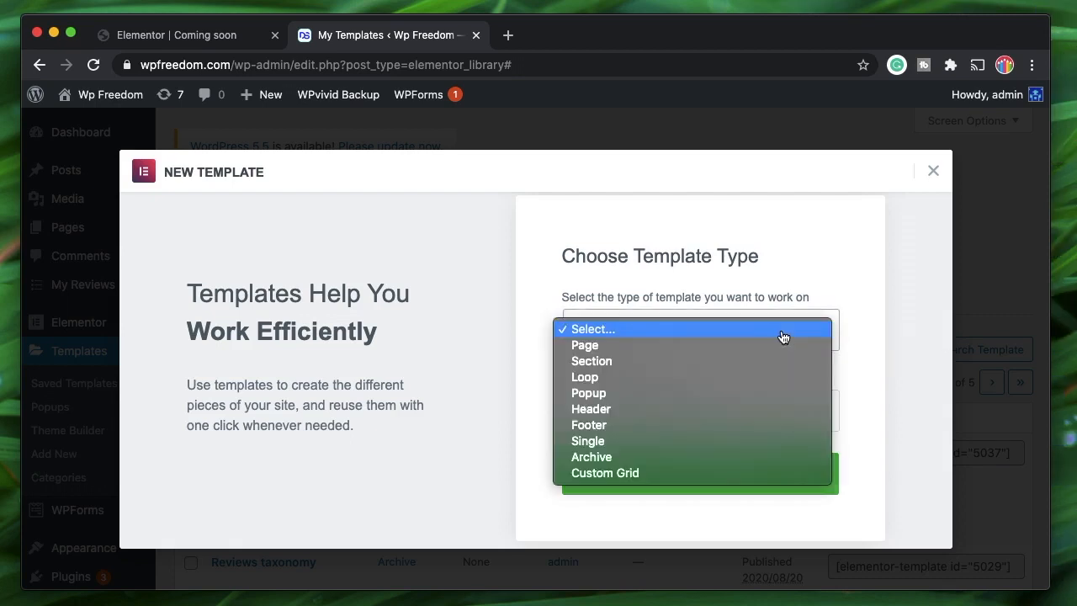
{"action": "left_click", "coordinate": [722, 348]}
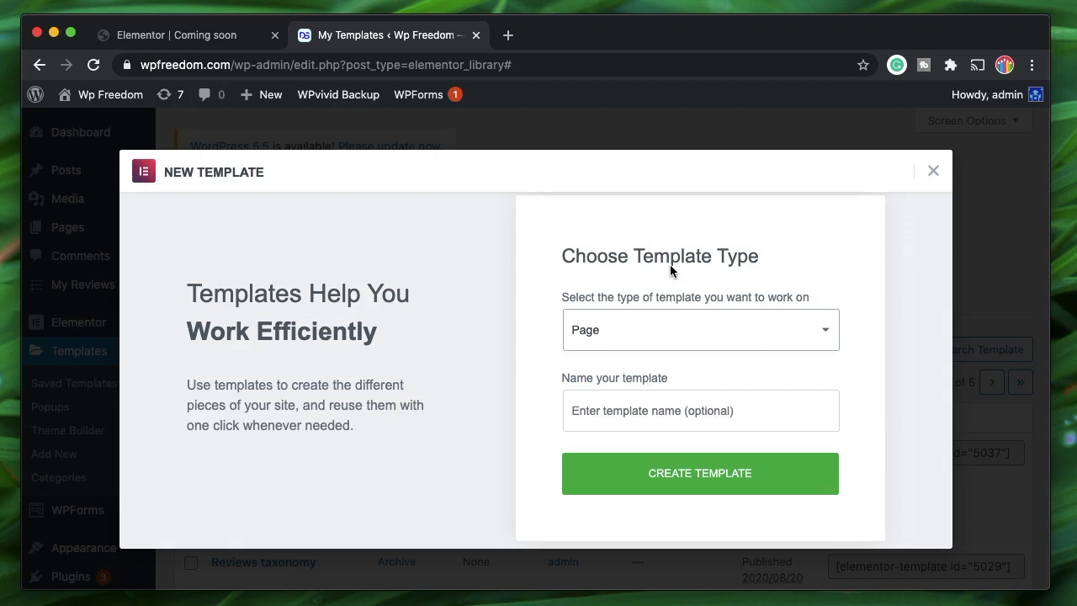
{"action": "left_click", "coordinate": [660, 410]}
{"action": "type", "text": "Ma"}
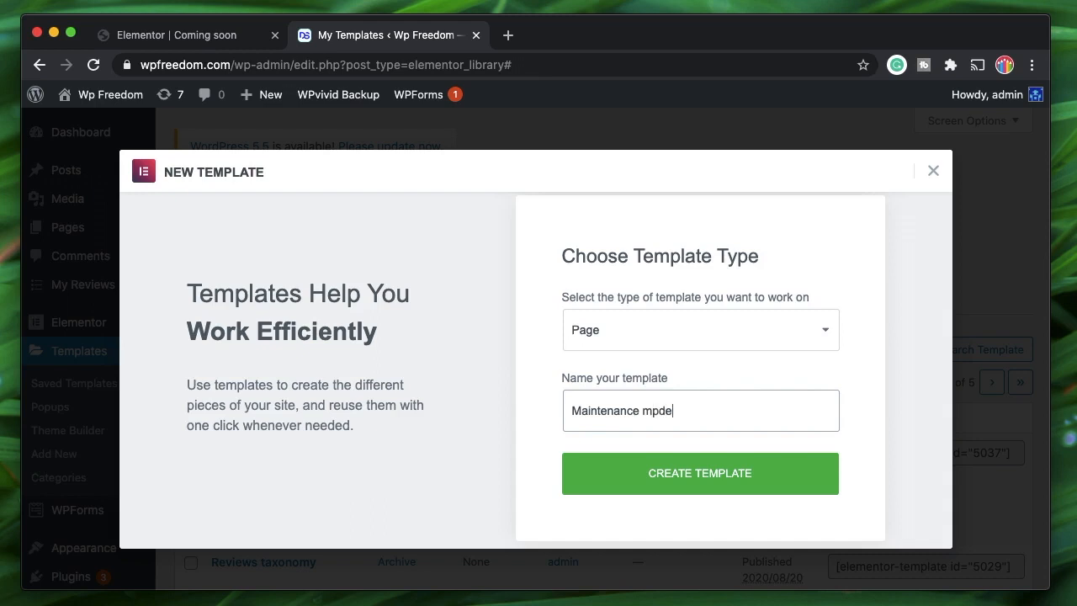
{"action": "type", "text": "intenance mode"}
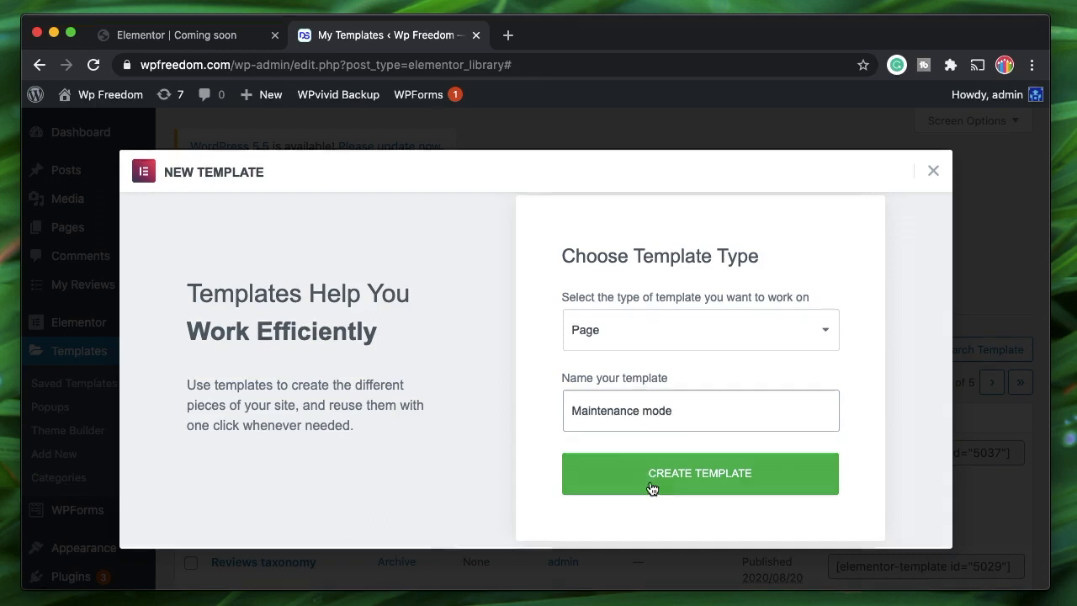
{"action": "left_click", "coordinate": [678, 487]}
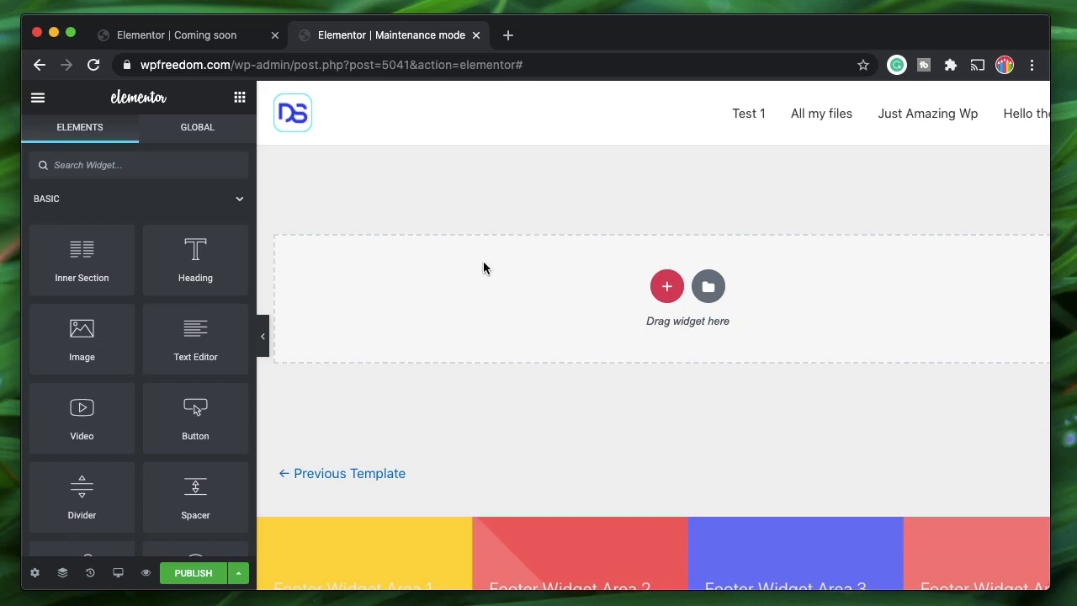
Step: Set the Maintenance mode template's page layout to Elementor Canvas
{"action": "left_click", "coordinate": [35, 573]}
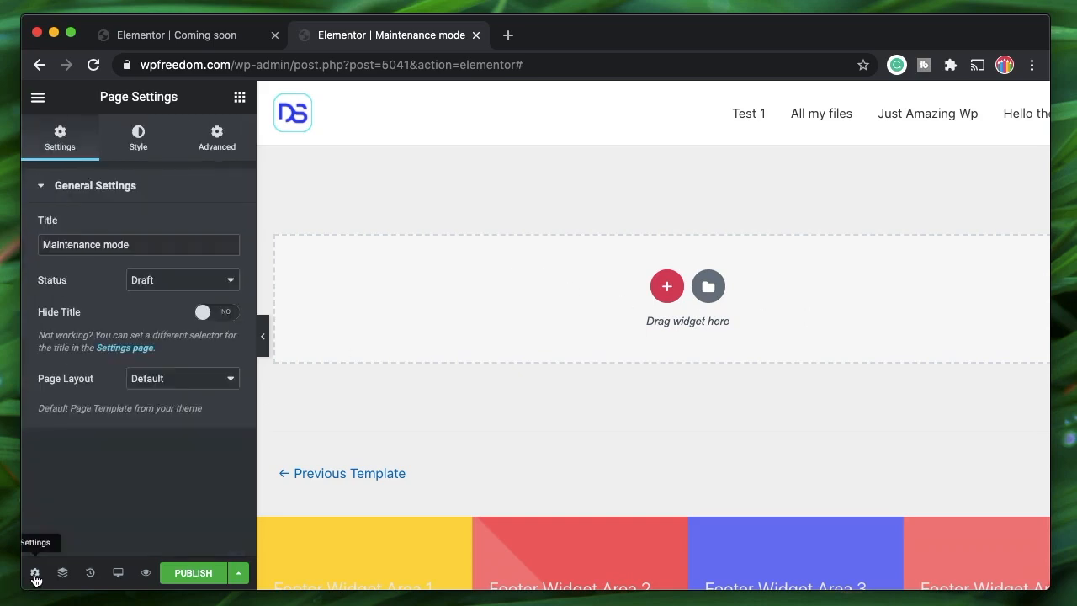
{"action": "left_click", "coordinate": [193, 379]}
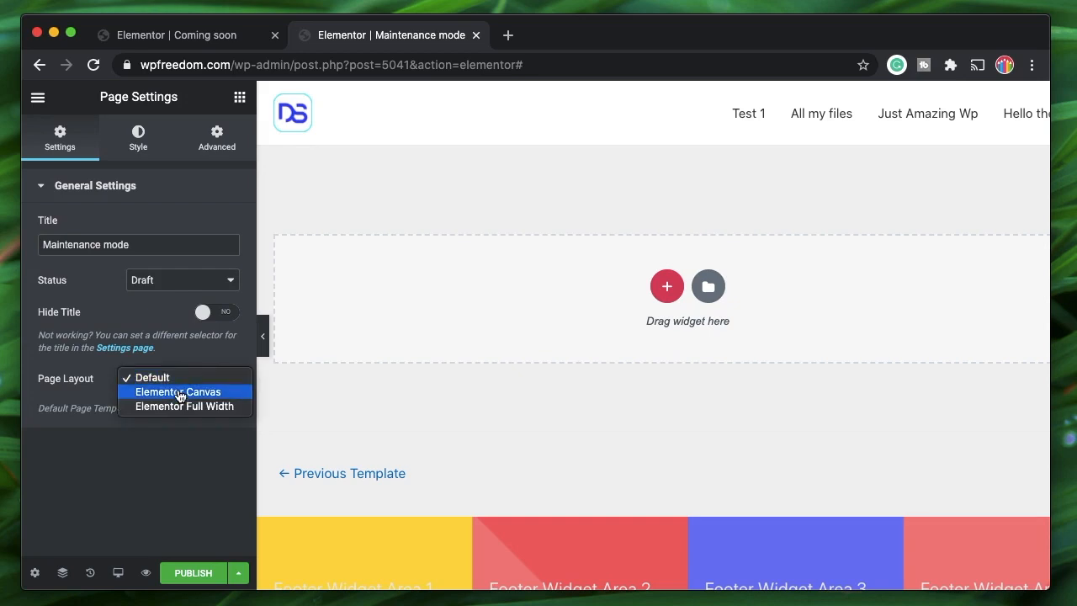
{"action": "left_click", "coordinate": [179, 392]}
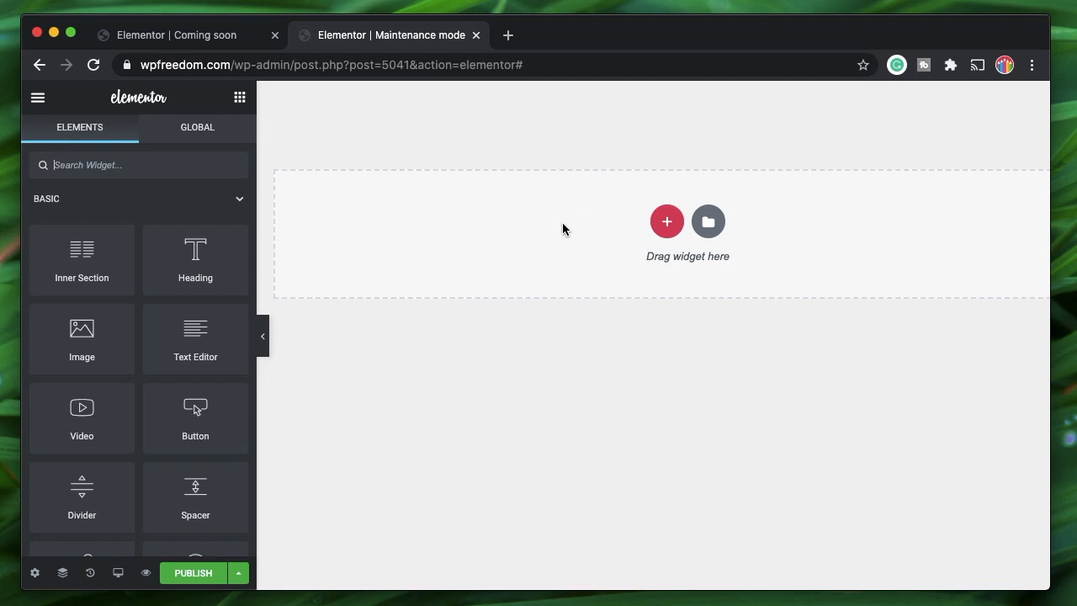
Step: Search the page template library for "main" and insert the "Maintenance mode 6" page
{"action": "left_click", "coordinate": [708, 222]}
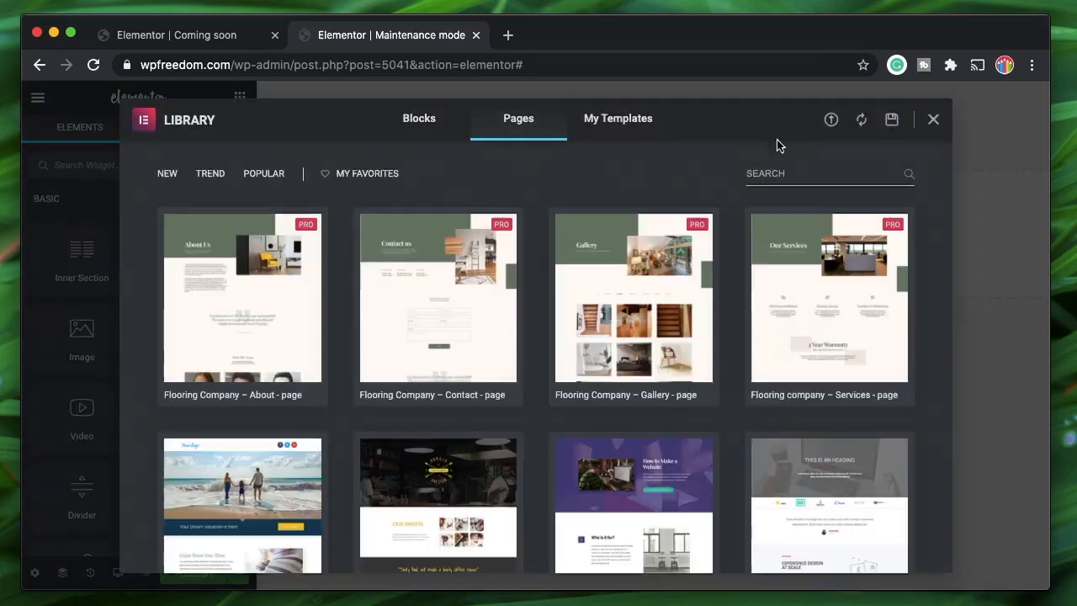
{"action": "type", "text": "main"}
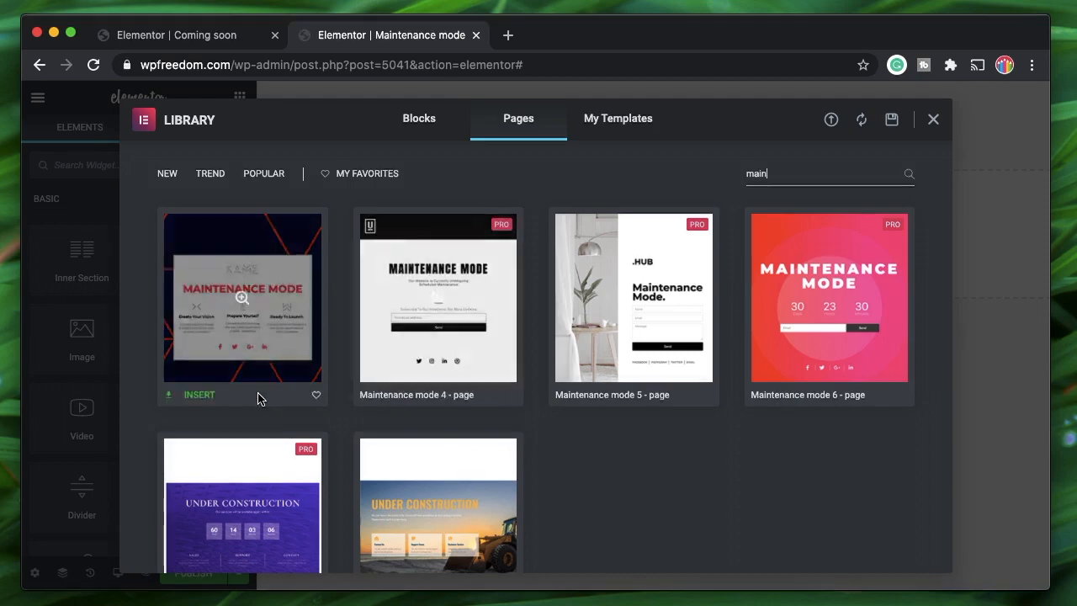
{"action": "scroll", "coordinate": [268, 450], "scroll_direction": "down", "scroll_amount": 2}
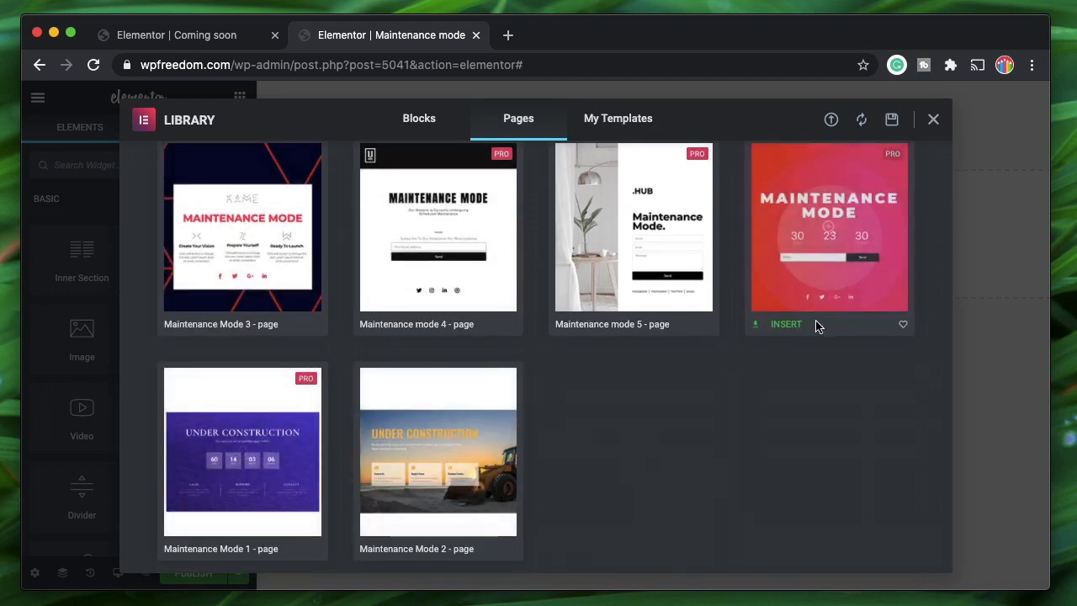
{"action": "left_click", "coordinate": [777, 328]}
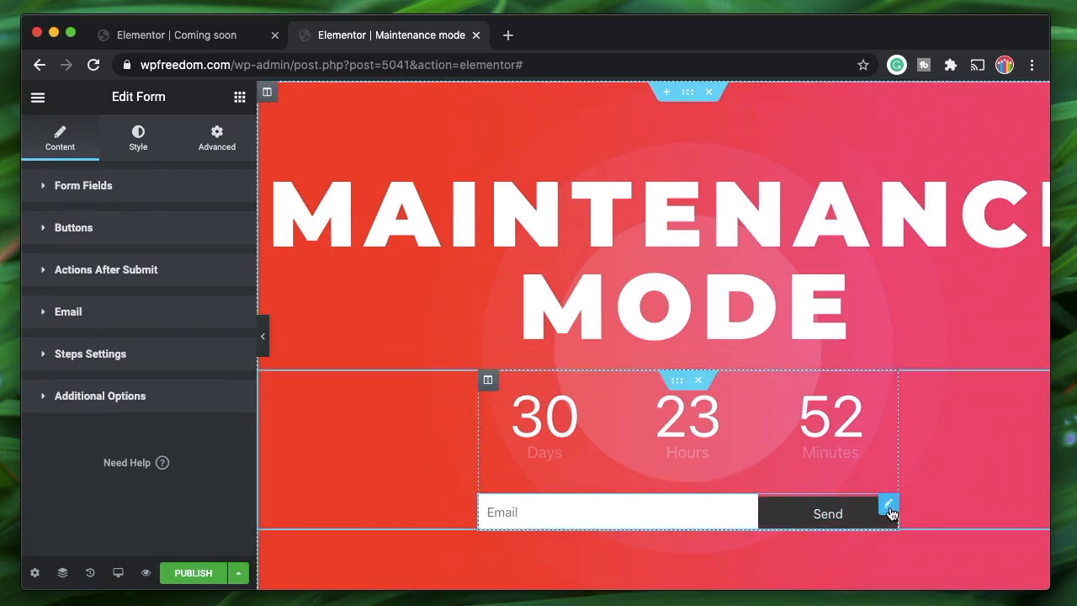
Step: Check the e-mail form's Actions After Submit settings and publish the Maintenance mode template
{"action": "left_click", "coordinate": [84, 270]}
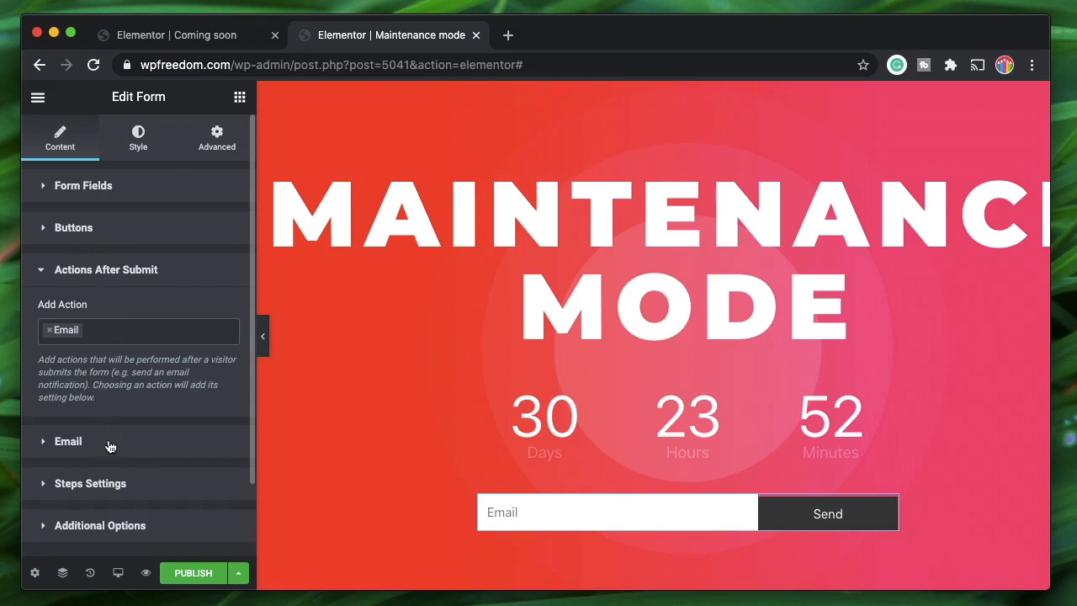
{"action": "left_click", "coordinate": [133, 286]}
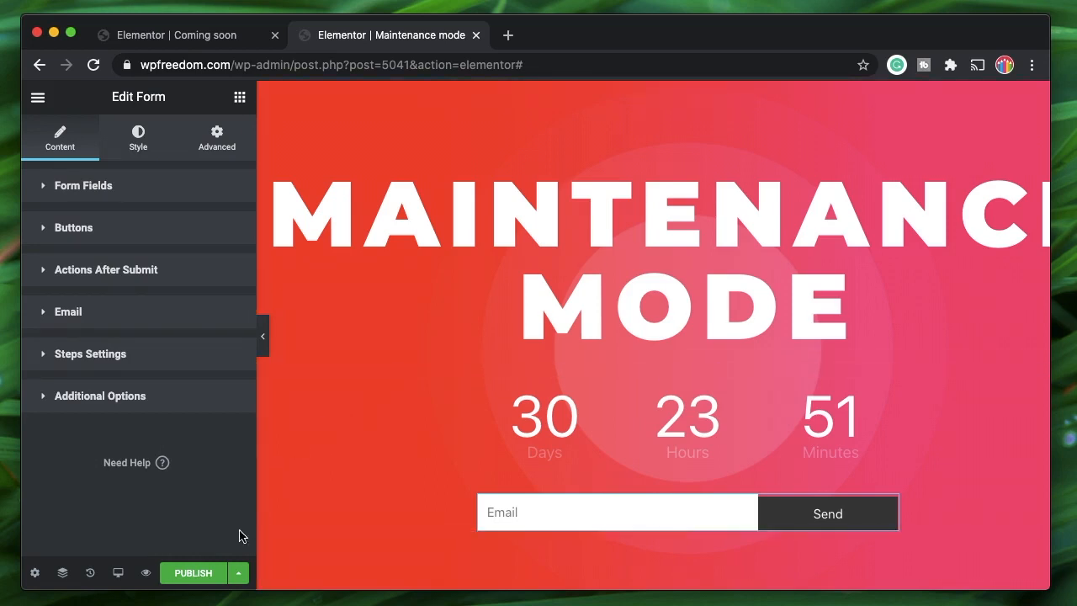
{"action": "left_click", "coordinate": [197, 573]}
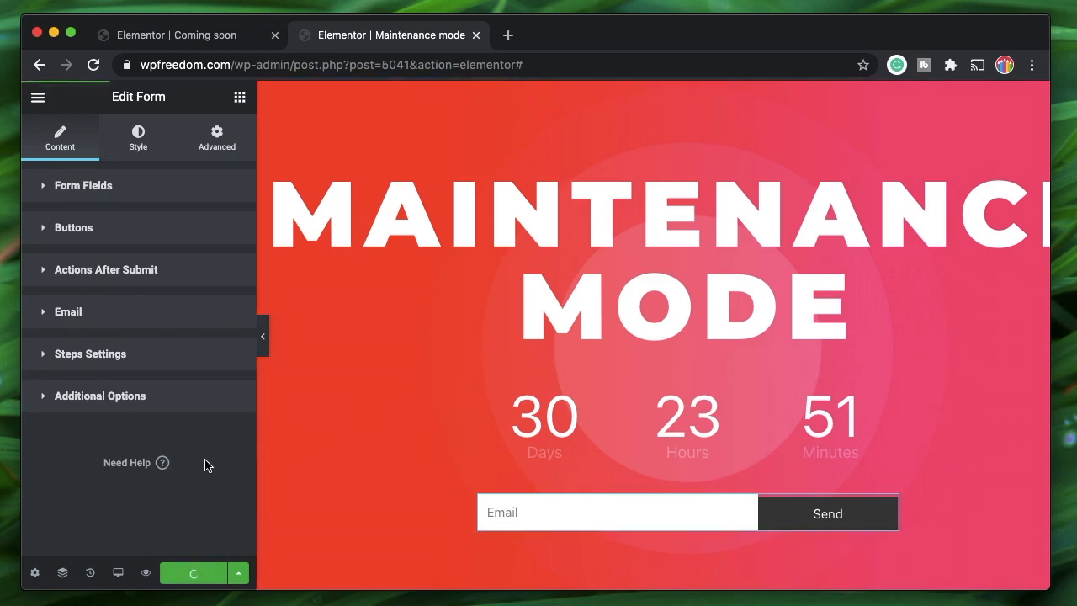
{"action": "left_click", "coordinate": [188, 38]}
{"action": "left_click", "coordinate": [389, 37]}
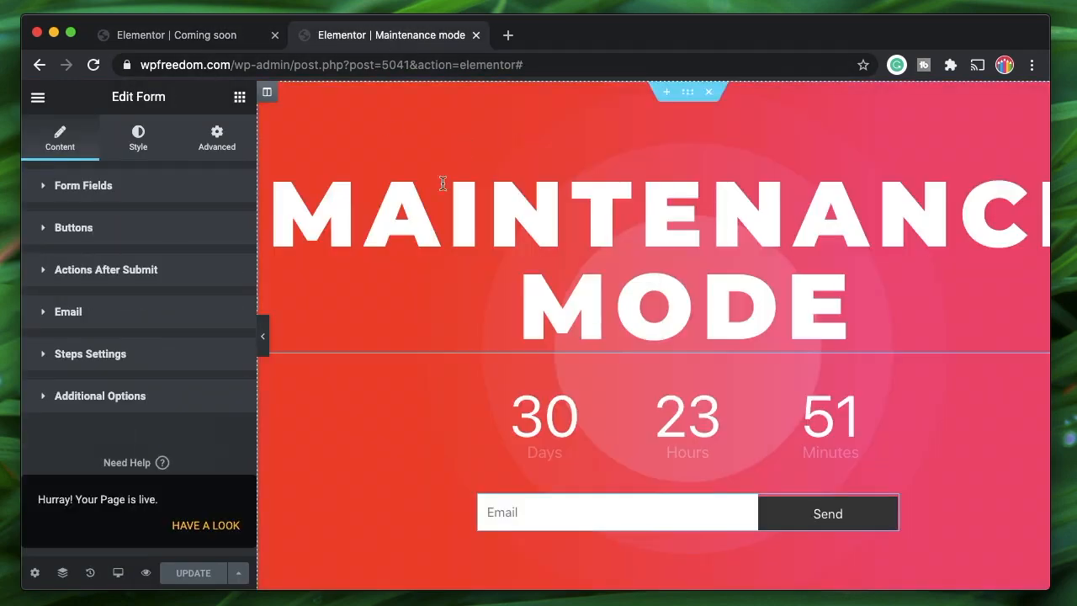
Step: From the Coming soon editor, find the WordPress Dashboard with the Finder, open it in a new browser tab and switch there
{"action": "left_click", "coordinate": [204, 36]}
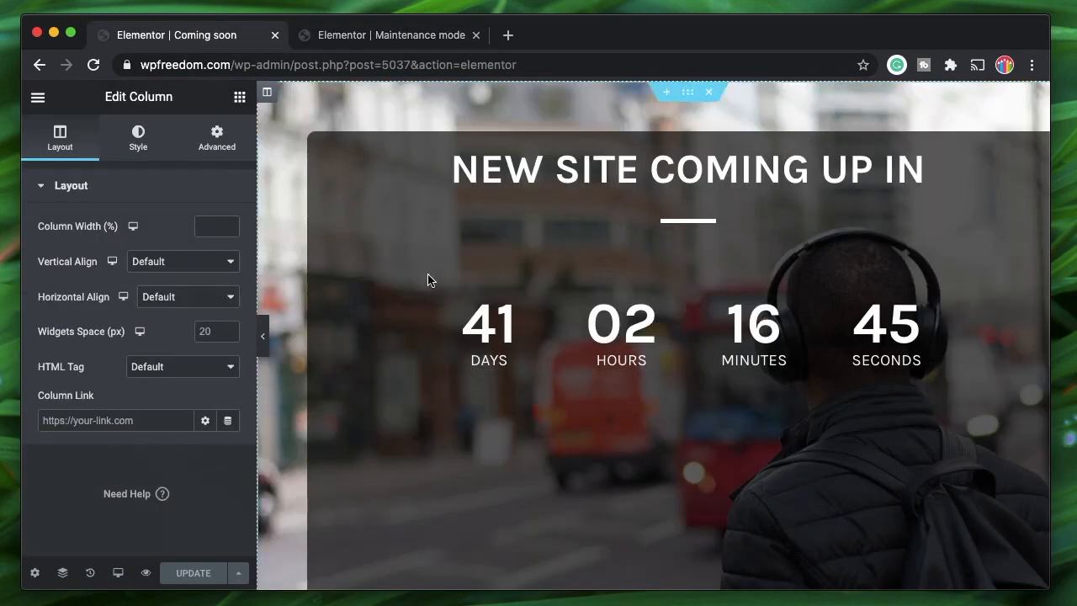
{"action": "key", "text": "super+e"}
{"action": "type", "text": "dash"}
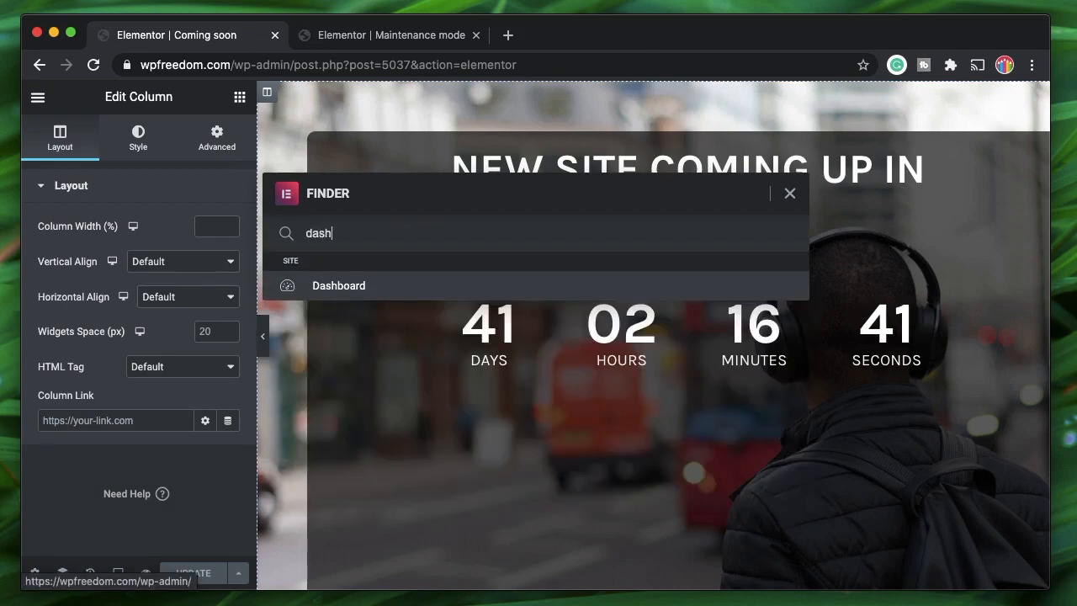
{"action": "left_click", "coordinate": [484, 287]}
{"action": "double_click", "coordinate": [435, 233]}
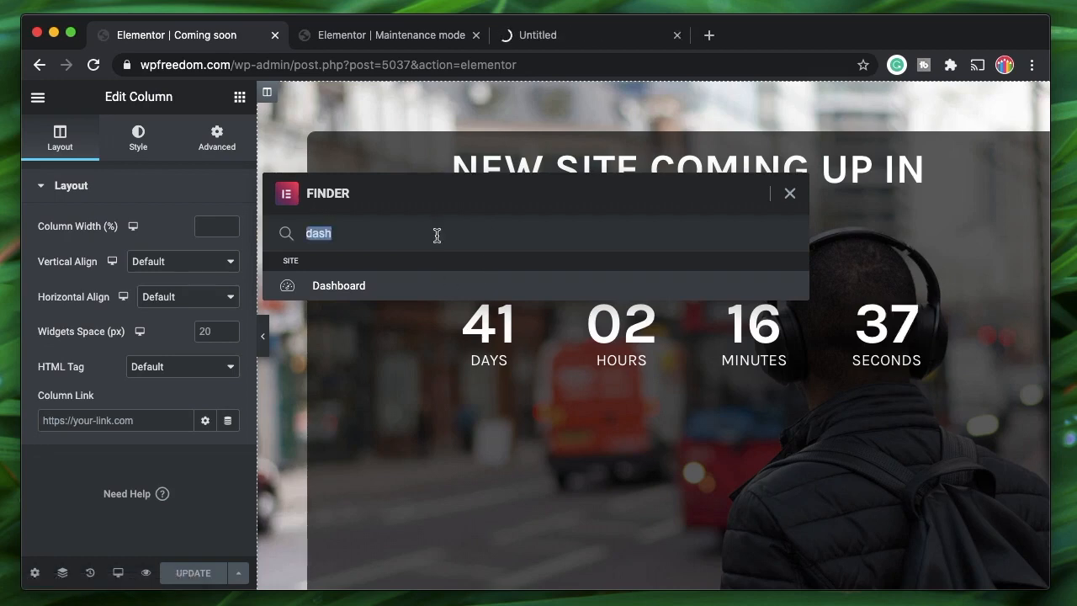
{"action": "key", "text": "BackSpace"}
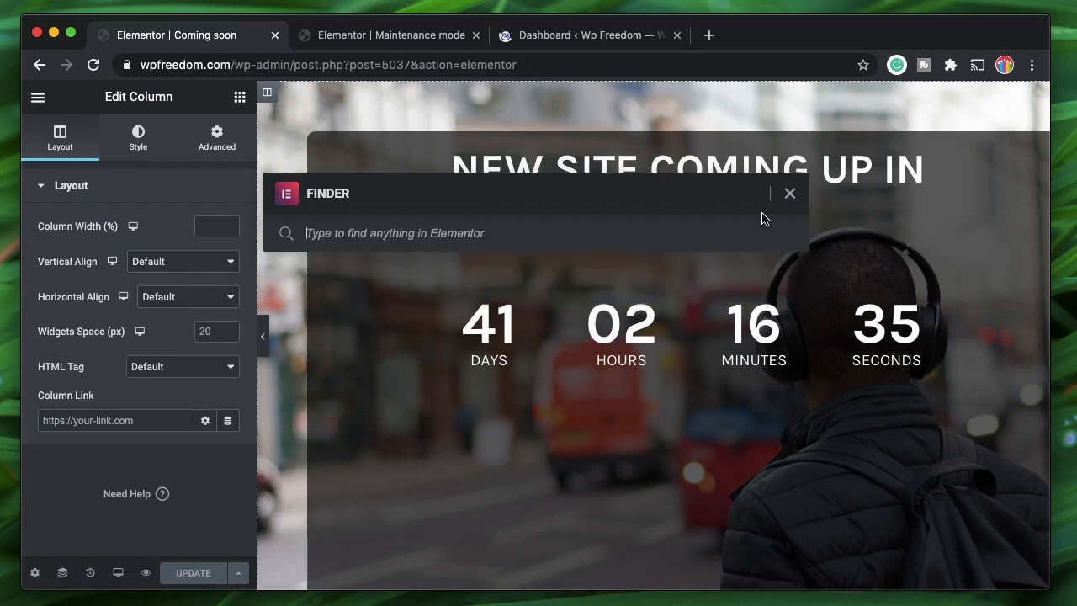
{"action": "left_click", "coordinate": [790, 193]}
{"action": "left_click", "coordinate": [614, 38]}
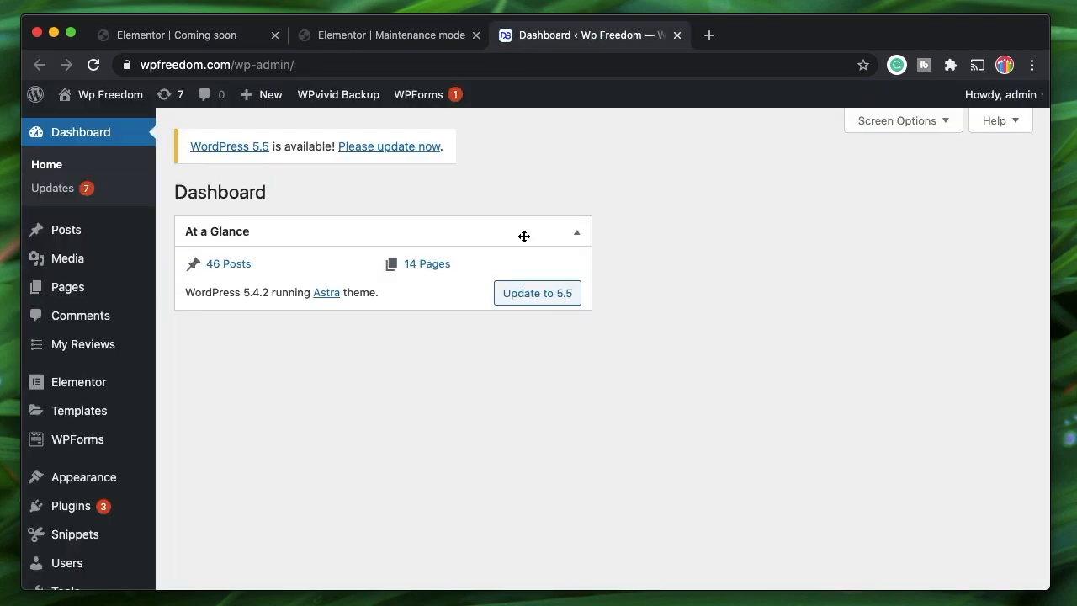
Step: Open the Maintenance Mode settings in Elementor's Tools
{"action": "scroll", "coordinate": [248, 474], "scroll_direction": "down", "scroll_amount": 2}
{"action": "mouse_move", "coordinate": [104, 320]}
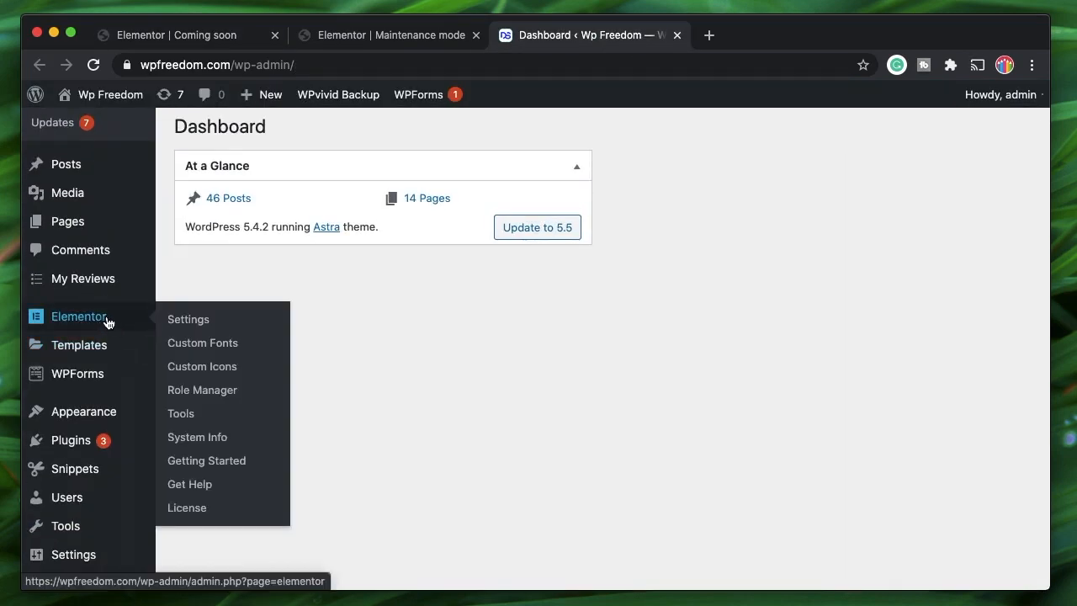
{"action": "left_click", "coordinate": [179, 414]}
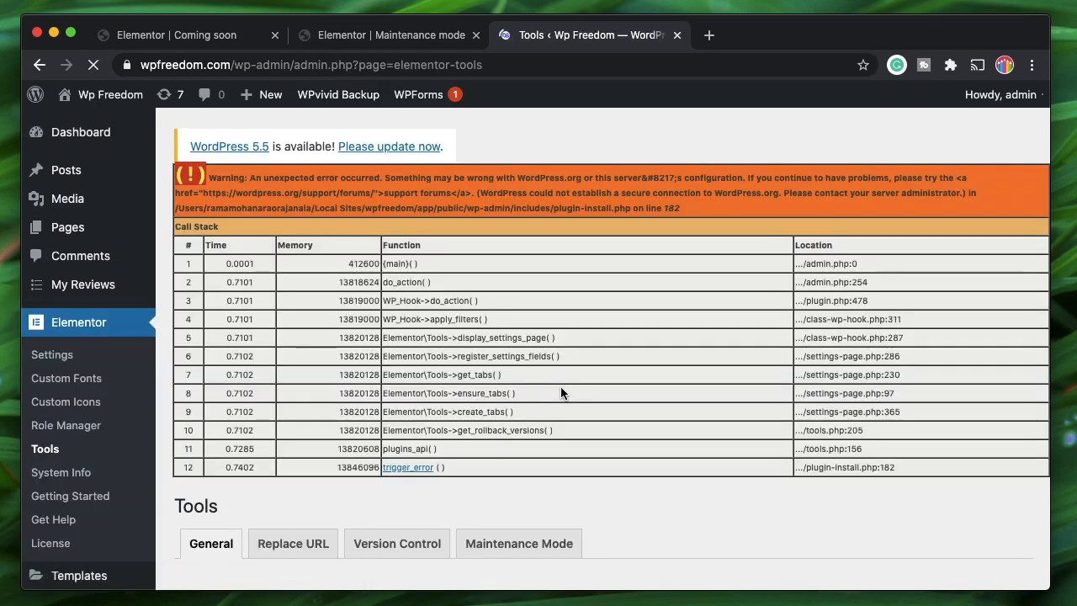
{"action": "scroll", "coordinate": [560, 393], "scroll_direction": "down", "scroll_amount": 8}
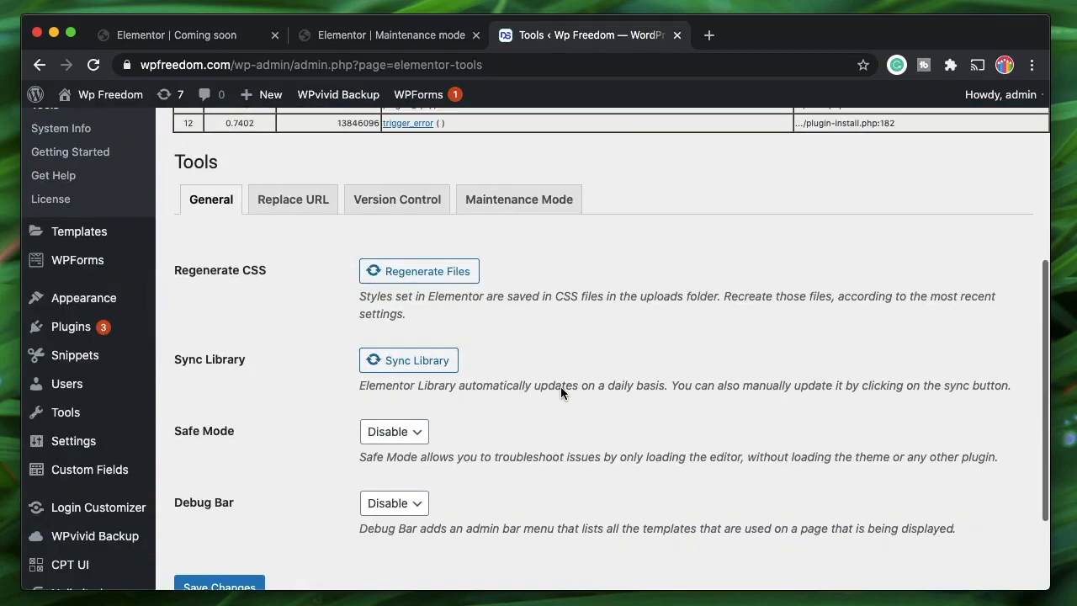
{"action": "scroll", "coordinate": [509, 248], "scroll_direction": "up", "scroll_amount": 4}
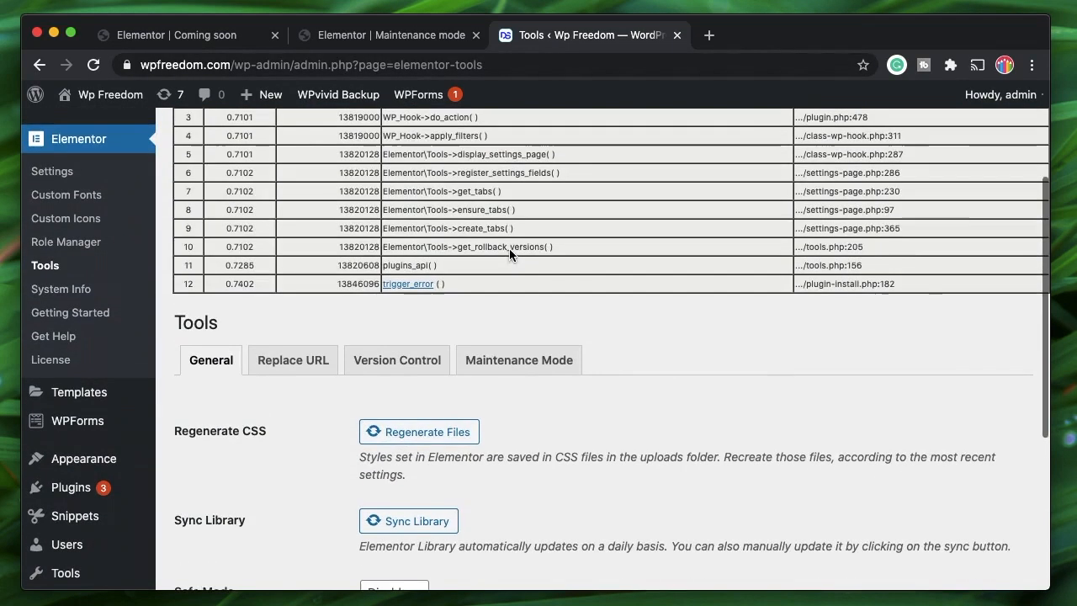
{"action": "scroll", "coordinate": [511, 213], "scroll_direction": "up", "scroll_amount": 3}
{"action": "scroll", "coordinate": [512, 214], "scroll_direction": "down", "scroll_amount": 4}
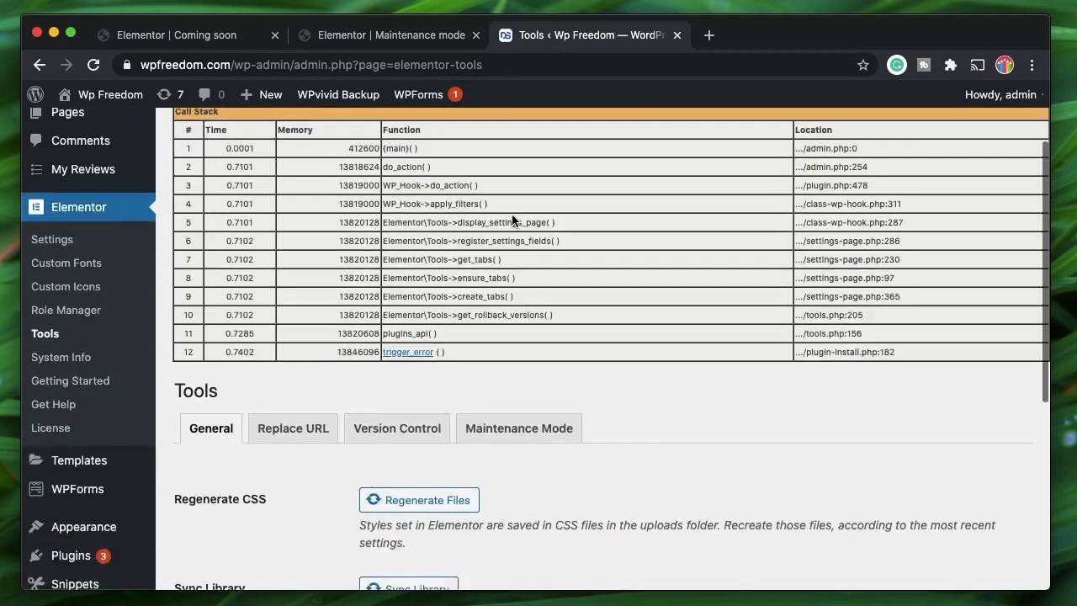
{"action": "scroll", "coordinate": [690, 269], "scroll_direction": "down", "scroll_amount": 2}
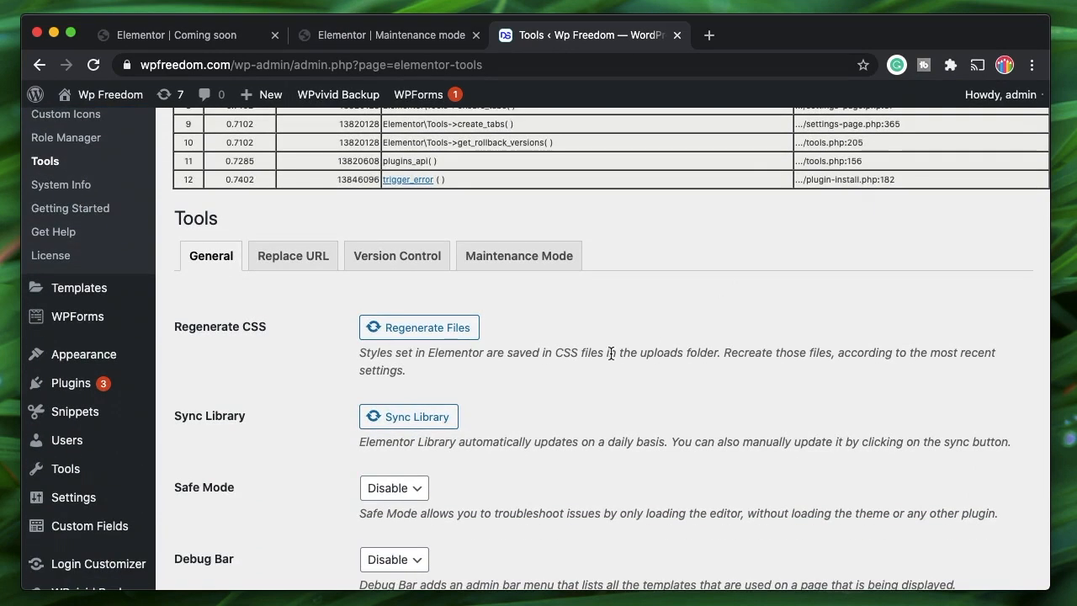
{"action": "left_click", "coordinate": [519, 266]}
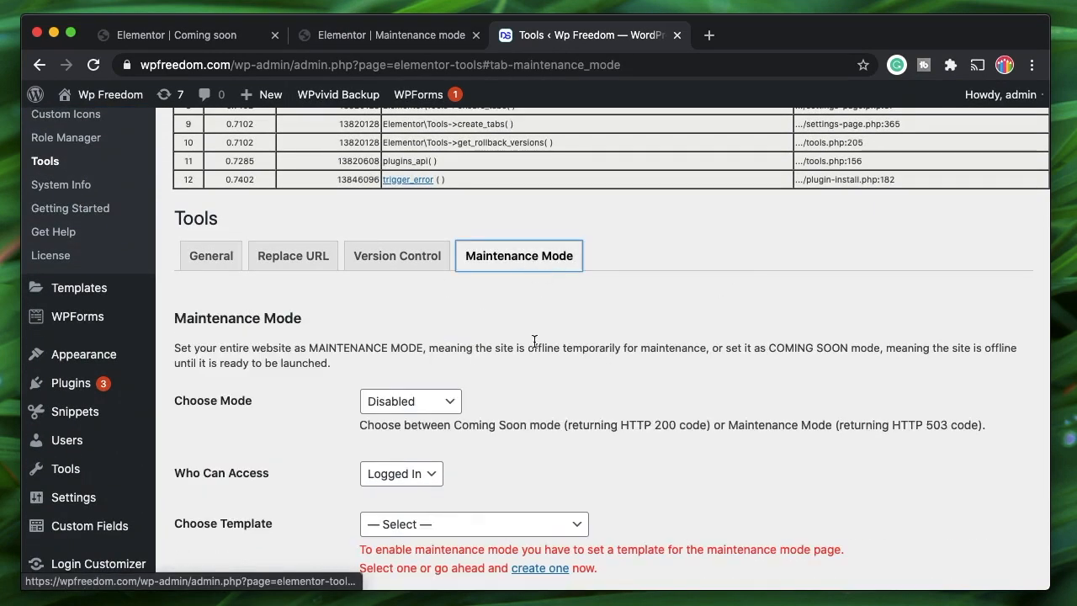
{"action": "scroll", "coordinate": [534, 341], "scroll_direction": "down", "scroll_amount": 3}
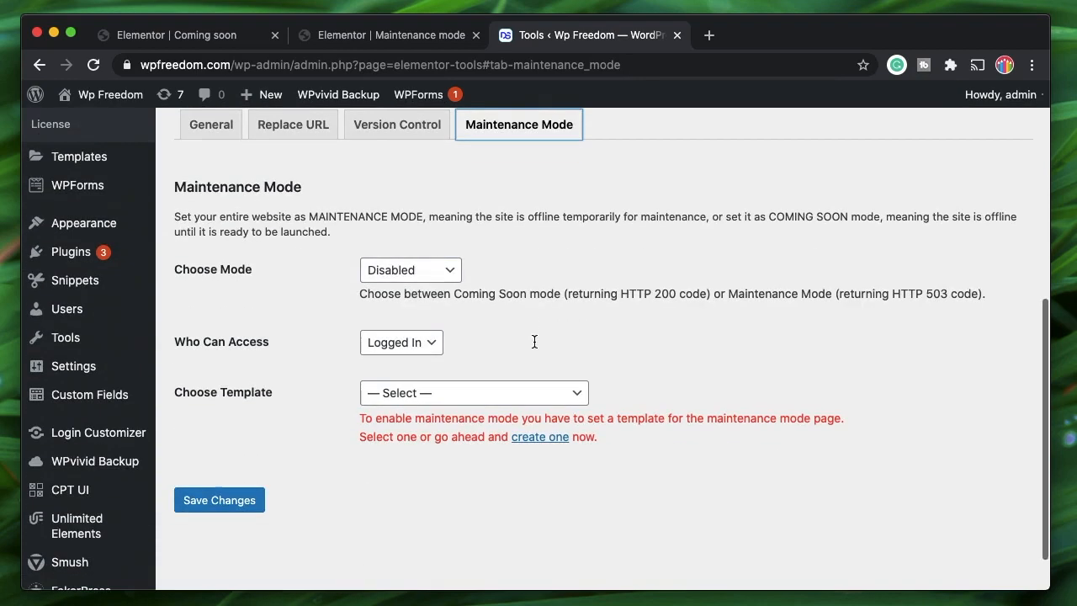
Step: Set the maintenance mode to Coming Soon and keep access limited to Logged In visitors
{"action": "left_click", "coordinate": [419, 273]}
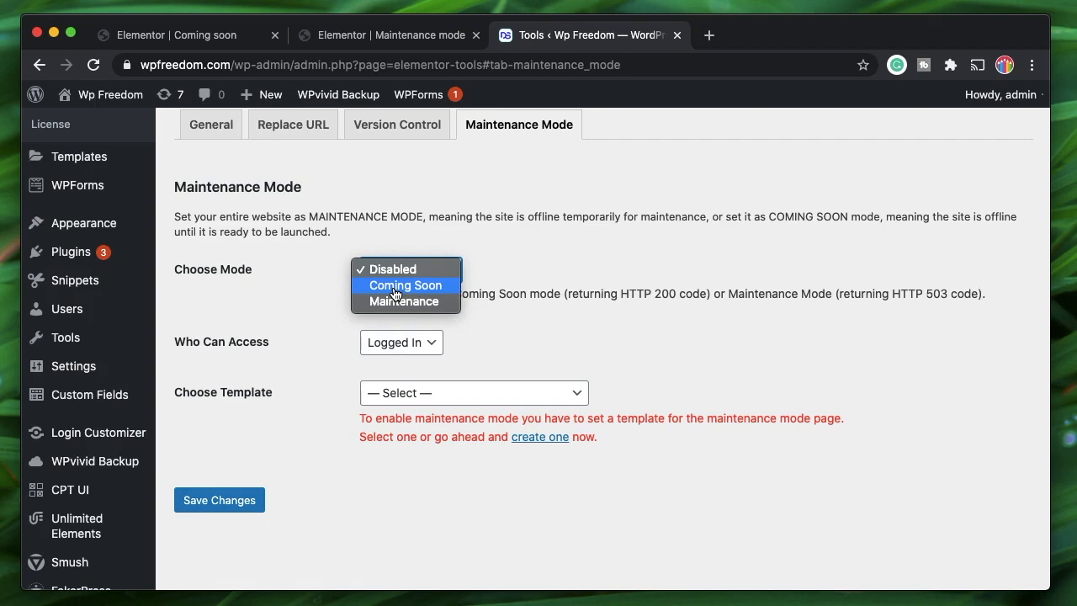
{"action": "left_click", "coordinate": [396, 292]}
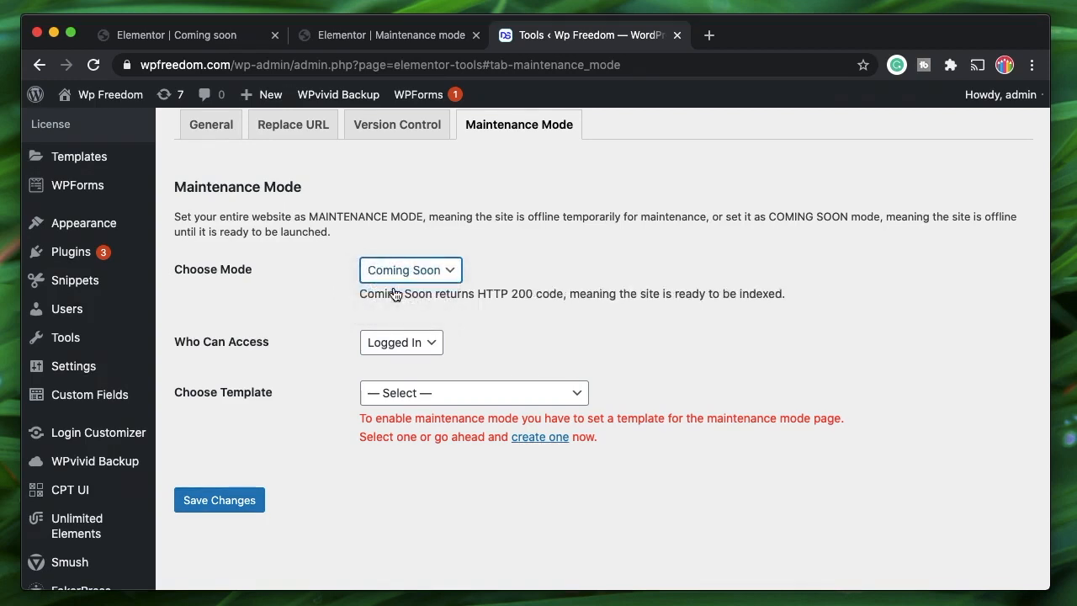
{"action": "left_click", "coordinate": [396, 352]}
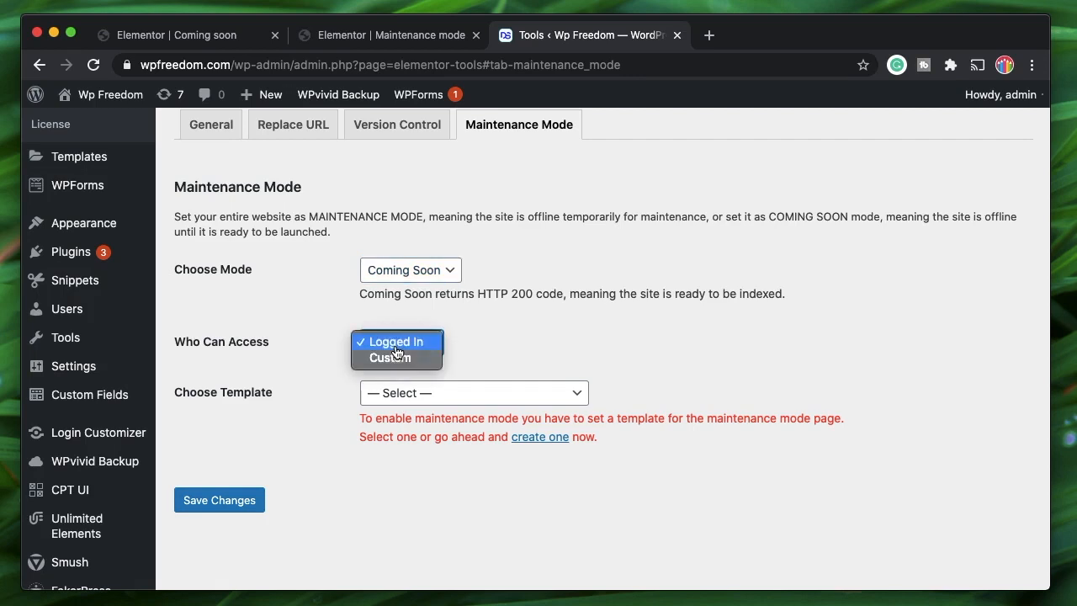
{"action": "left_click", "coordinate": [397, 345]}
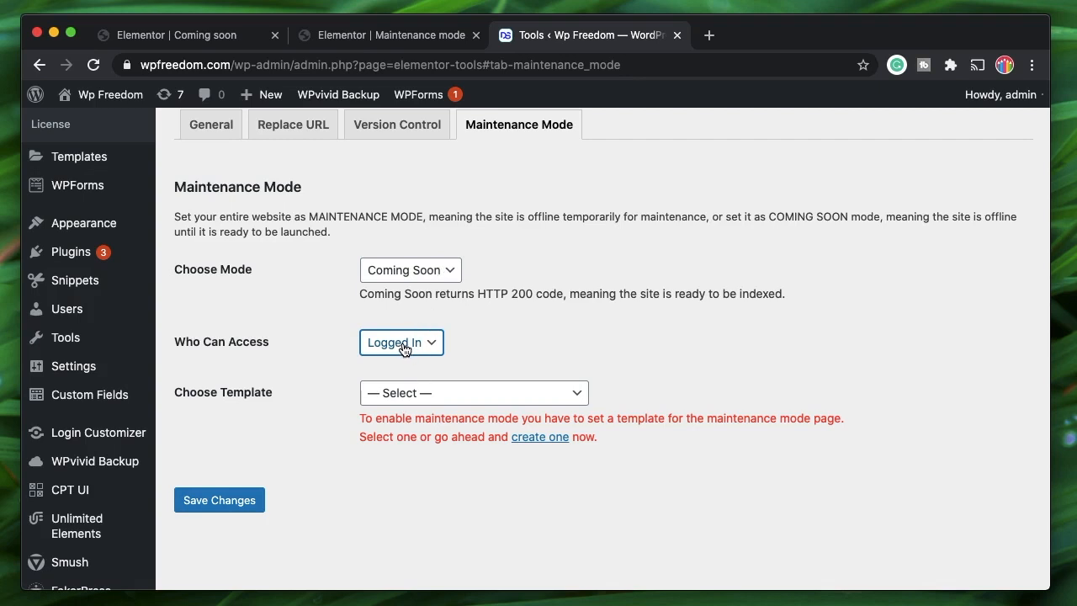
Step: Choose the "Coming soon" template for the maintenance page and save the changes
{"action": "left_click", "coordinate": [448, 402]}
{"action": "left_click", "coordinate": [512, 351]}
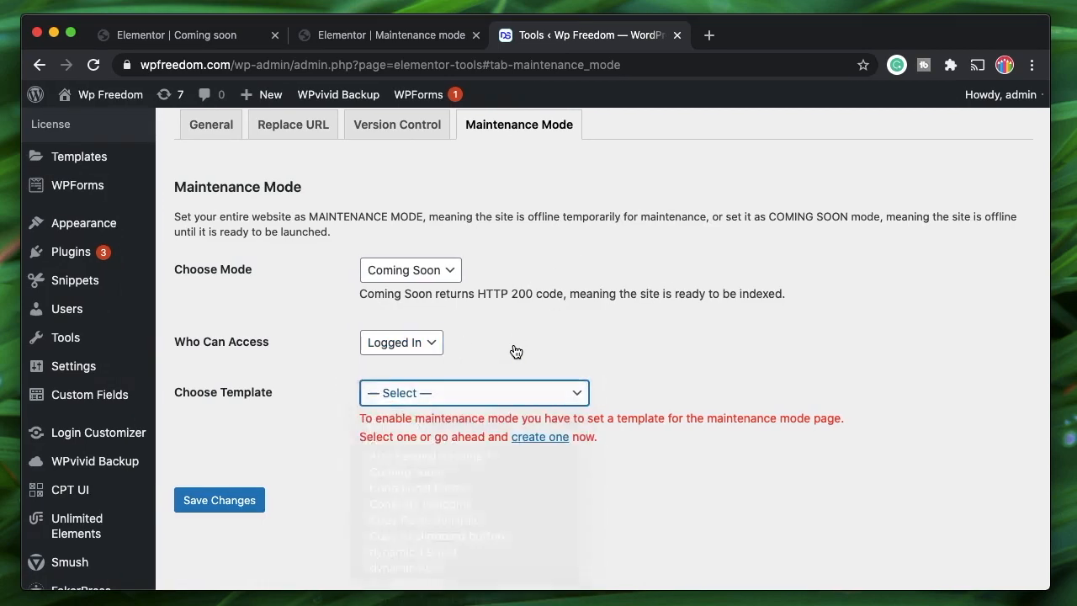
{"action": "left_click", "coordinate": [484, 401]}
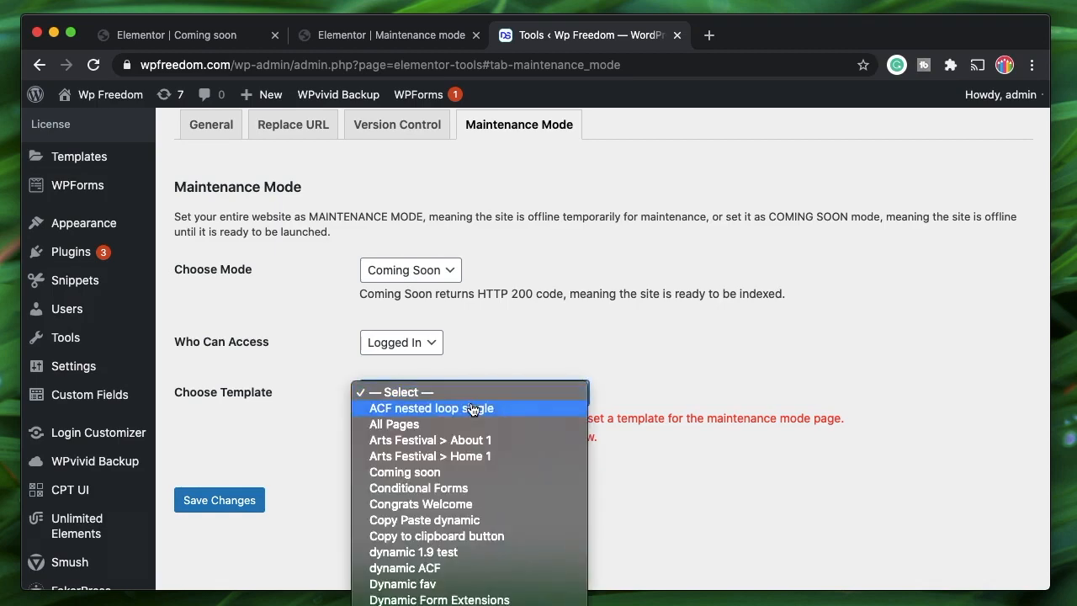
{"action": "scroll", "coordinate": [433, 547], "scroll_direction": "down", "scroll_amount": 5}
{"action": "scroll", "coordinate": [431, 574], "scroll_direction": "down", "scroll_amount": 5}
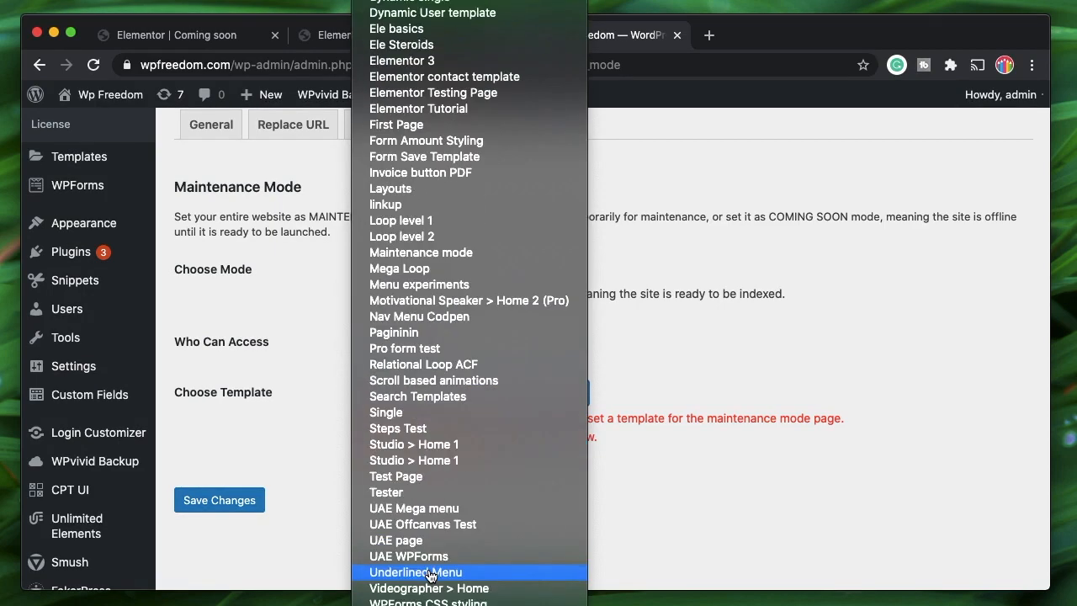
{"action": "scroll", "coordinate": [430, 575], "scroll_direction": "up", "scroll_amount": 5}
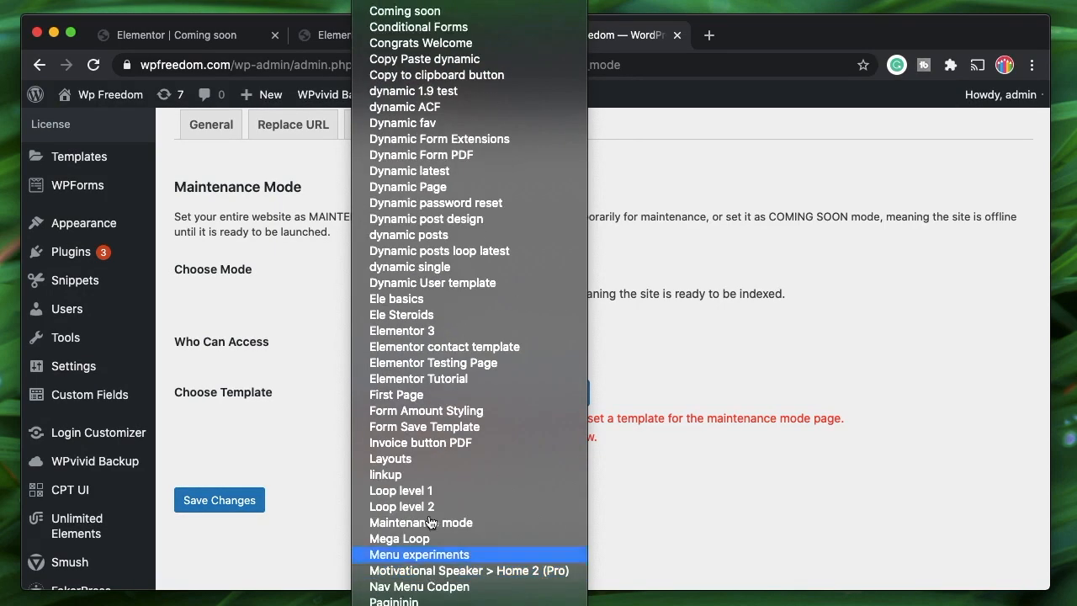
{"action": "left_click", "coordinate": [452, 12]}
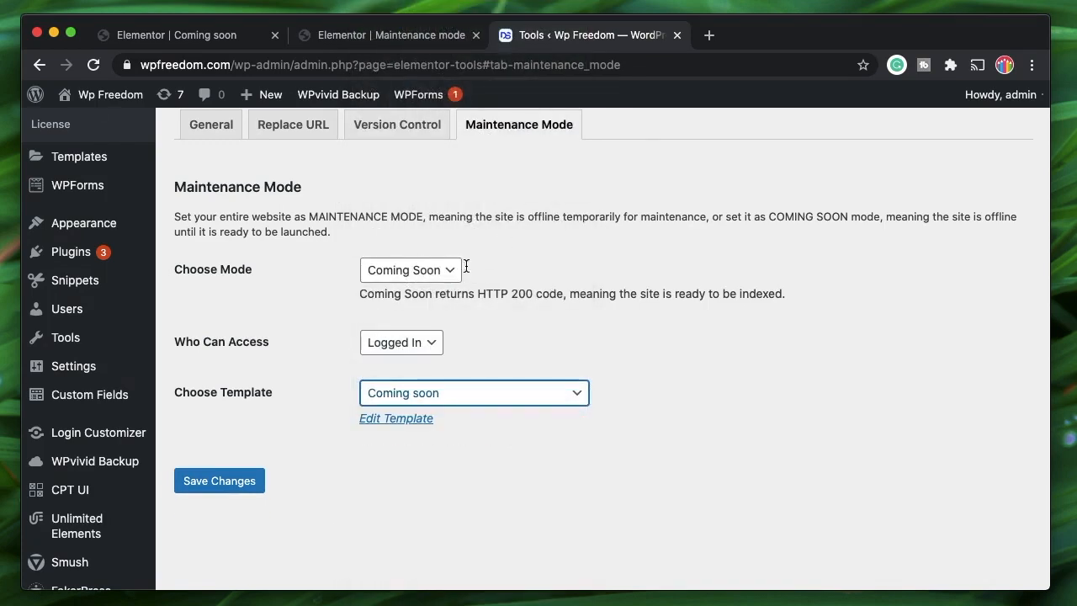
{"action": "left_click", "coordinate": [236, 483]}
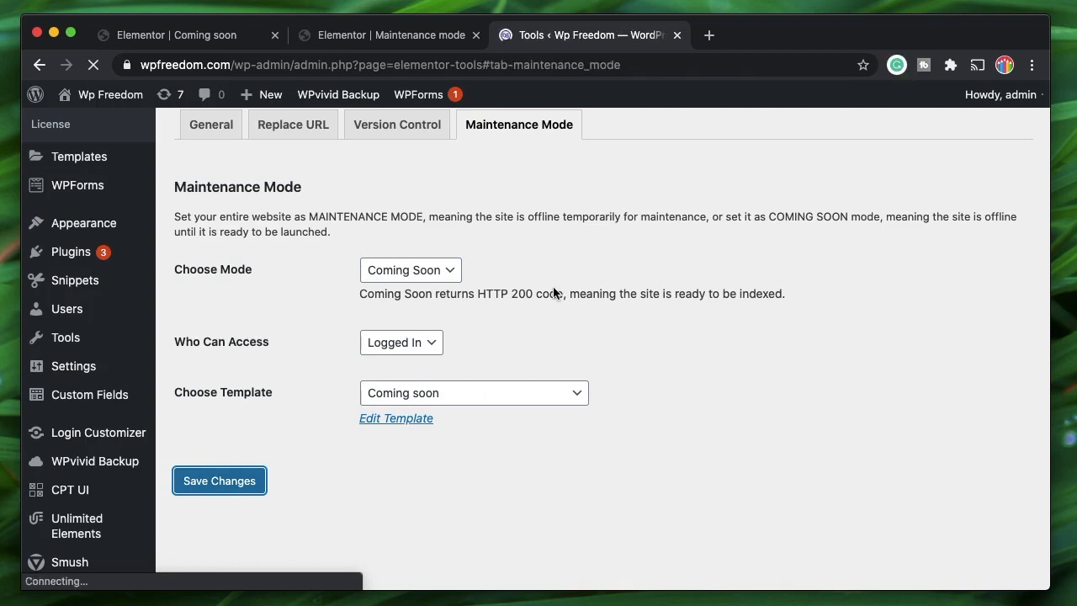
{"action": "mouse_move", "coordinate": [476, 99]}
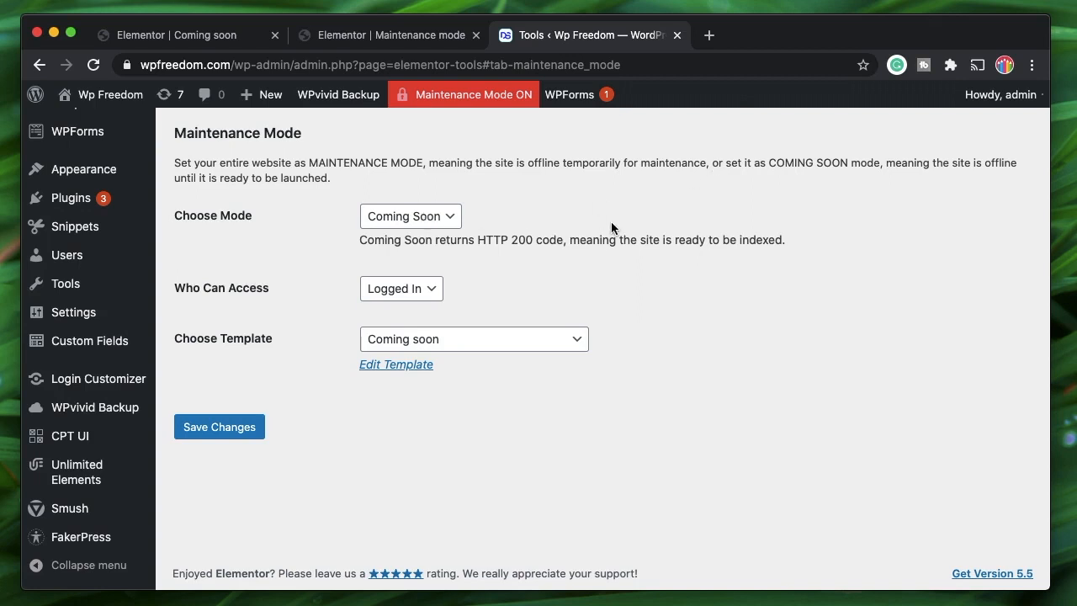
Step: Log out of WordPress and open wpfreedom.com in a new browser tab to check the coming soon page as a visitor
{"action": "mouse_move", "coordinate": [1010, 108]}
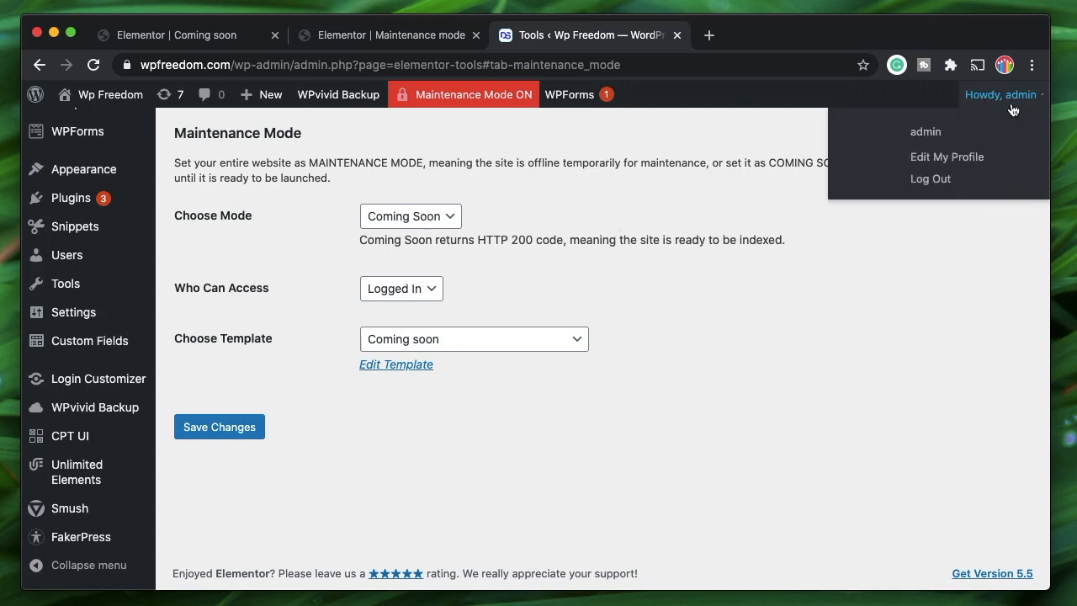
{"action": "left_click", "coordinate": [932, 180]}
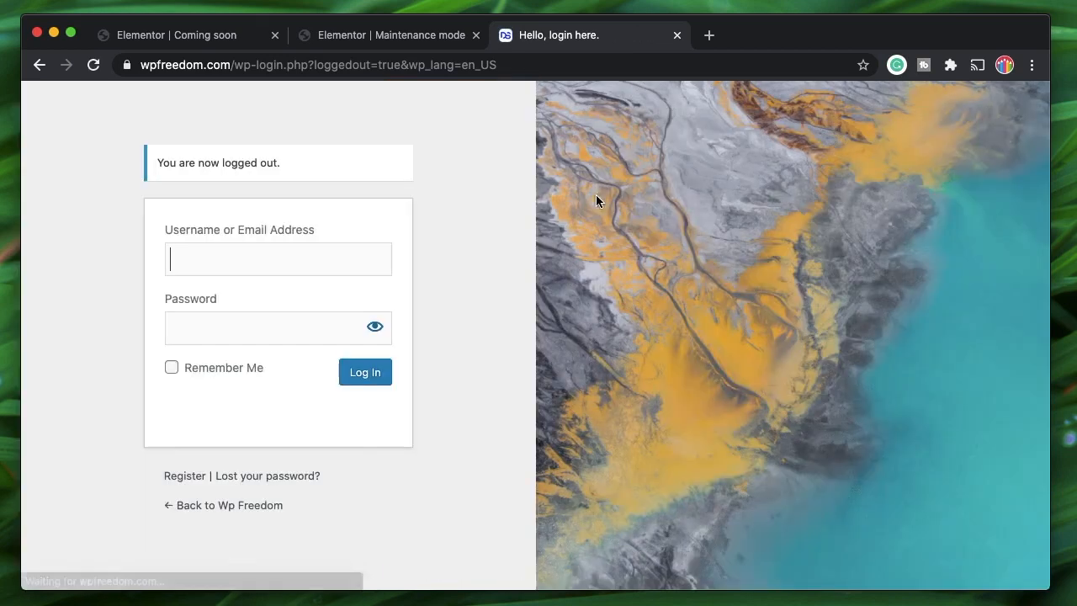
{"action": "left_click", "coordinate": [711, 35]}
{"action": "left_click", "coordinate": [539, 65]}
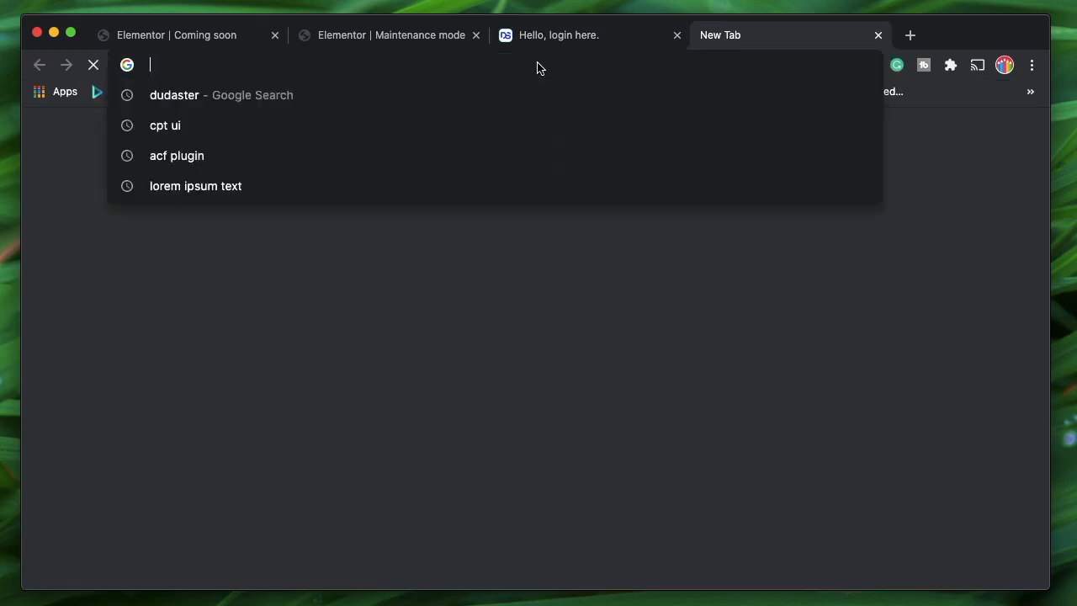
{"action": "type", "text": "wpfreedom.com"}
{"action": "key", "text": "Return"}
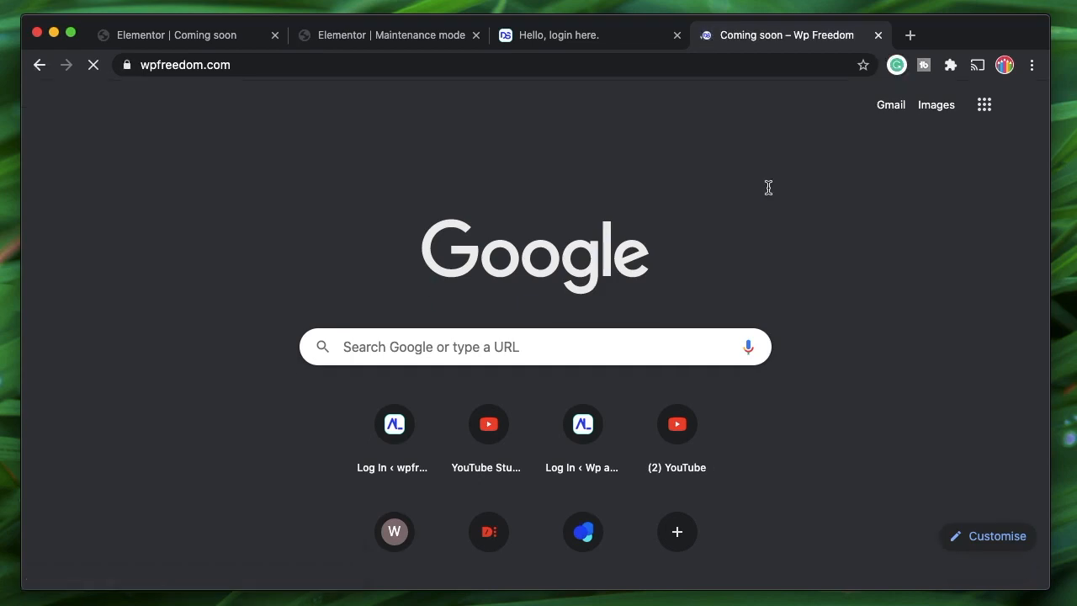
{"action": "scroll", "coordinate": [544, 342], "scroll_direction": "down", "scroll_amount": 2}
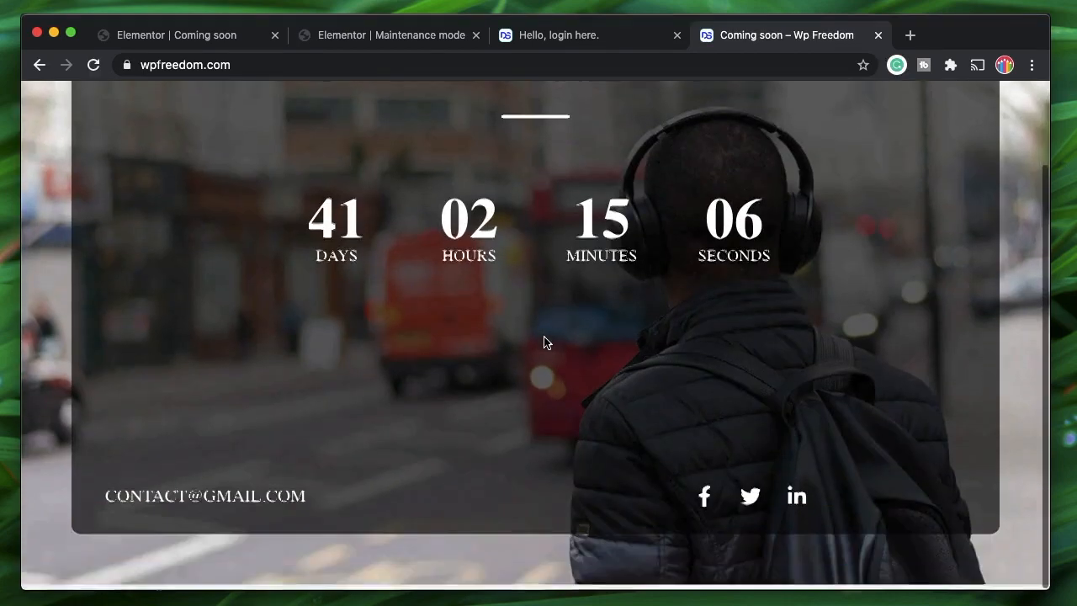
{"action": "scroll", "coordinate": [544, 342], "scroll_direction": "up", "scroll_amount": 2}
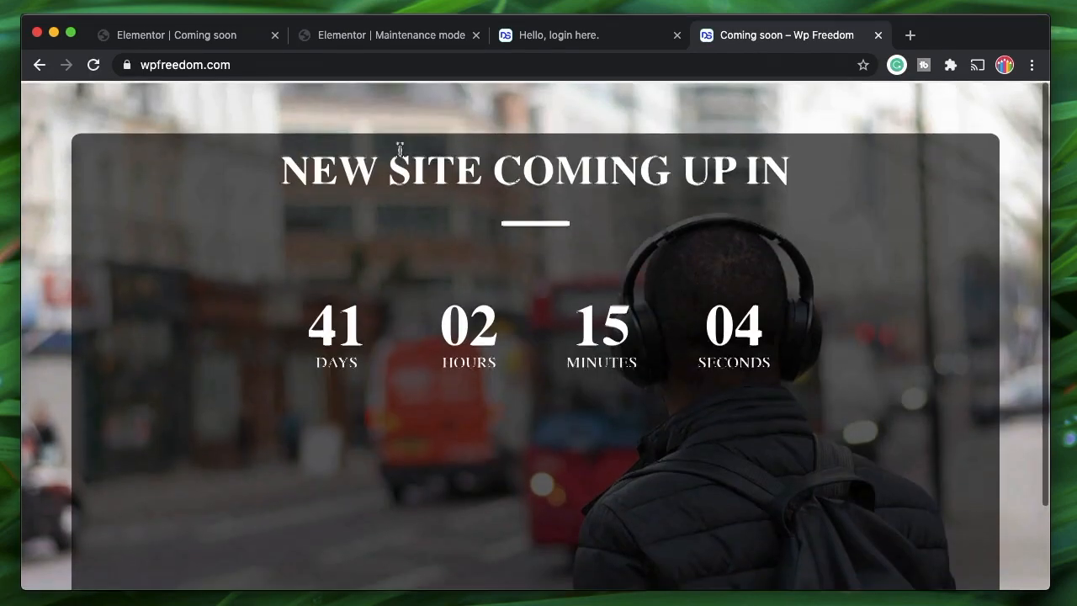
Step: Go to the site's wp-admin address and log back in with the prefilled admin credentials
{"action": "left_click", "coordinate": [291, 64]}
{"action": "left_click", "coordinate": [290, 64]}
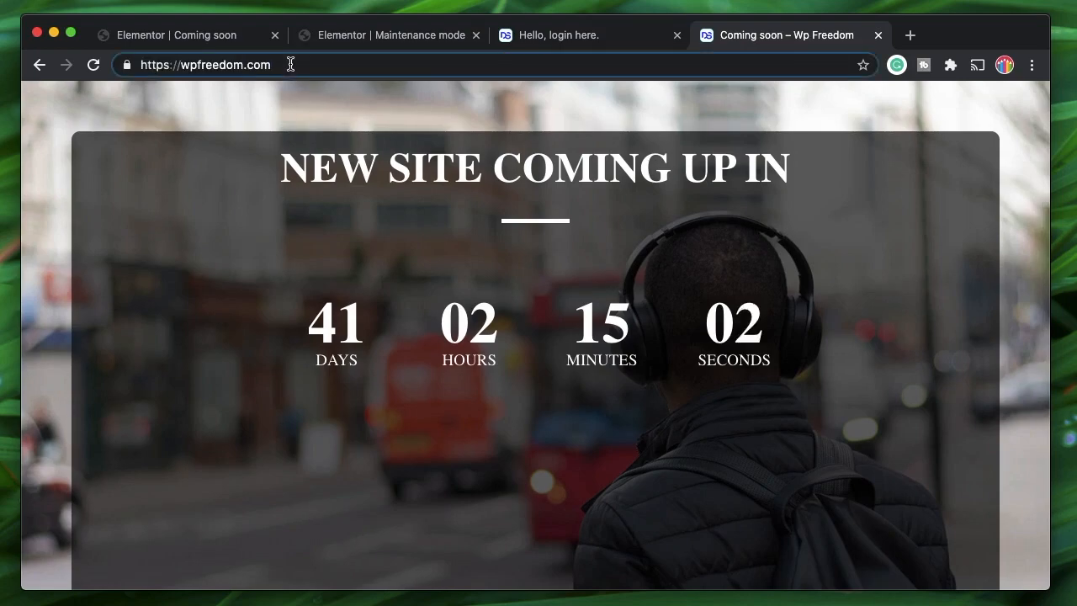
{"action": "type", "text": "/wp"}
{"action": "key", "text": "Return"}
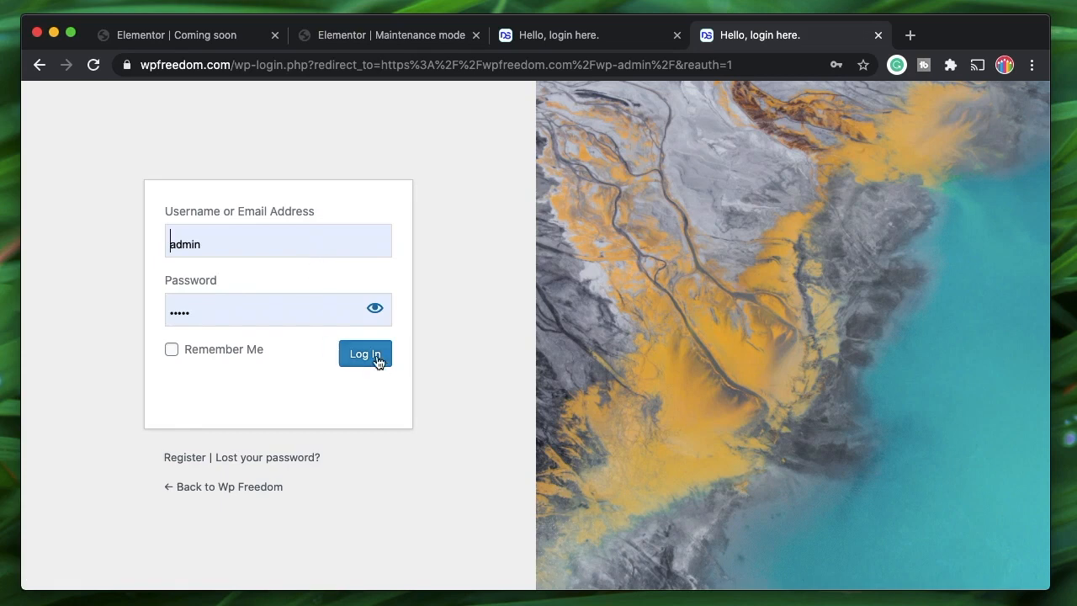
{"action": "left_click", "coordinate": [376, 357]}
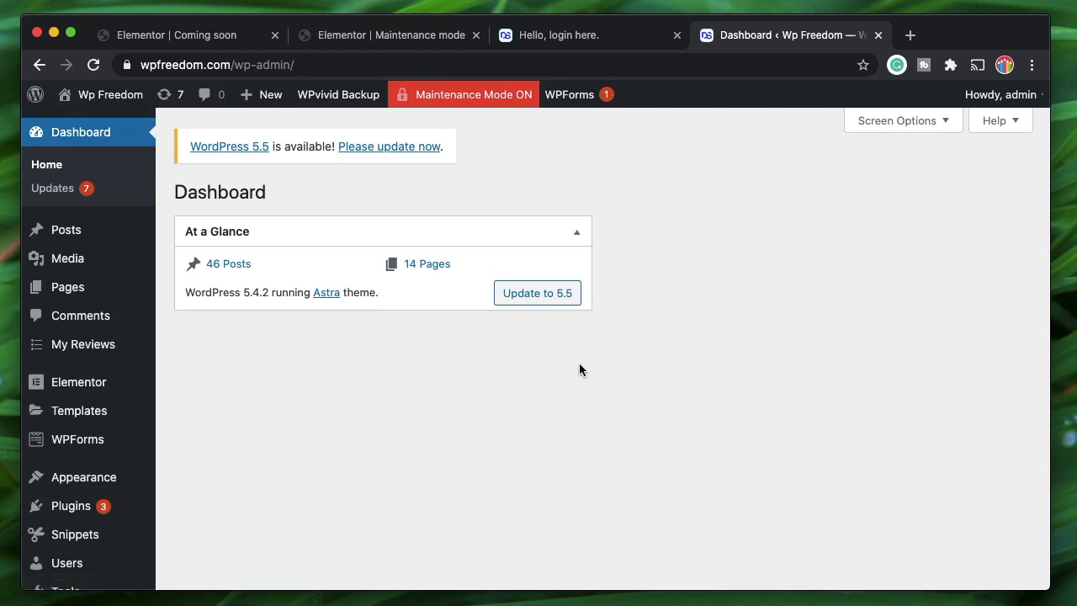
Step: Open Elementor's Tools from the dashboard and show the Maintenance Mode settings
{"action": "scroll", "coordinate": [580, 369], "scroll_direction": "down", "scroll_amount": 3}
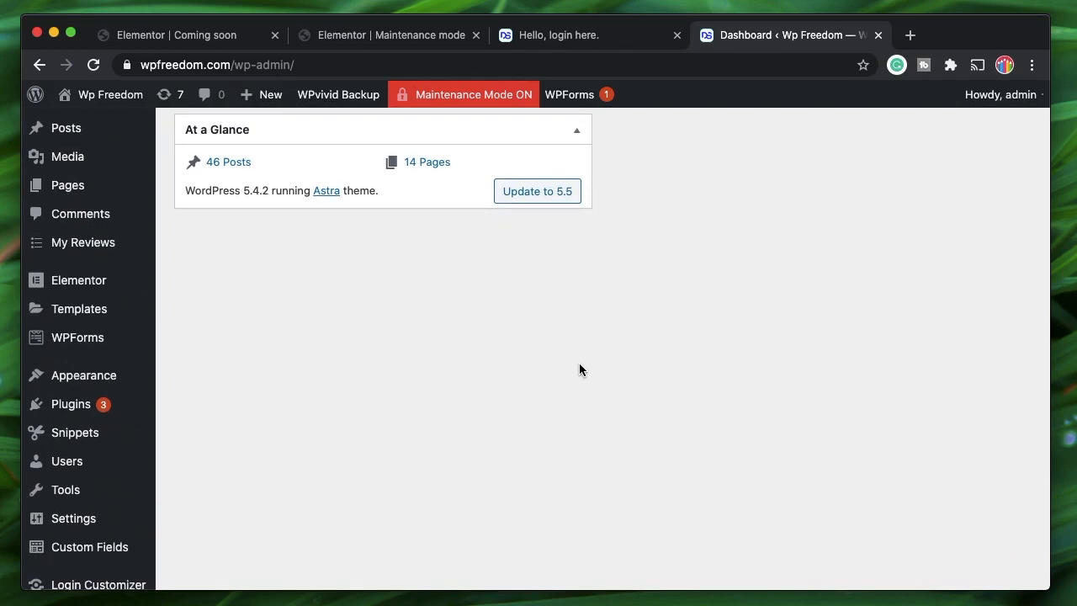
{"action": "scroll", "coordinate": [346, 409], "scroll_direction": "down", "scroll_amount": 2}
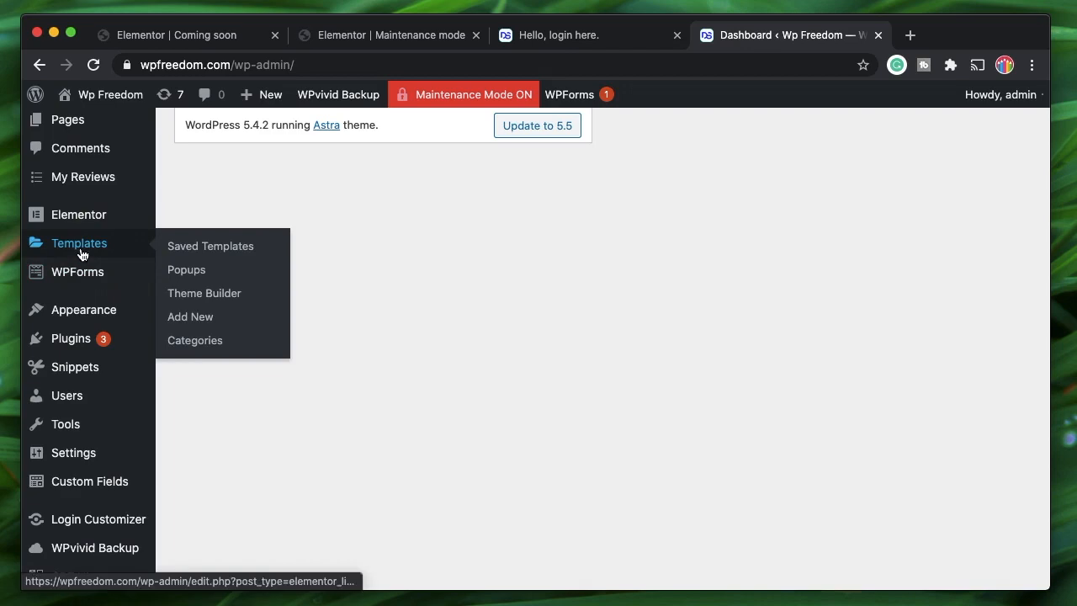
{"action": "mouse_move", "coordinate": [75, 222]}
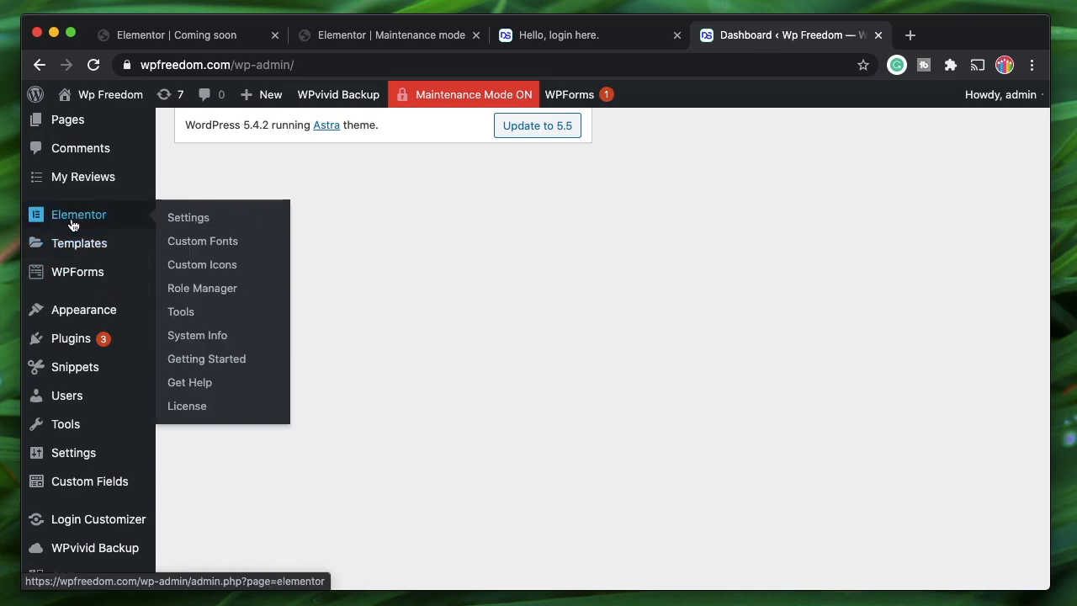
{"action": "left_click", "coordinate": [189, 313]}
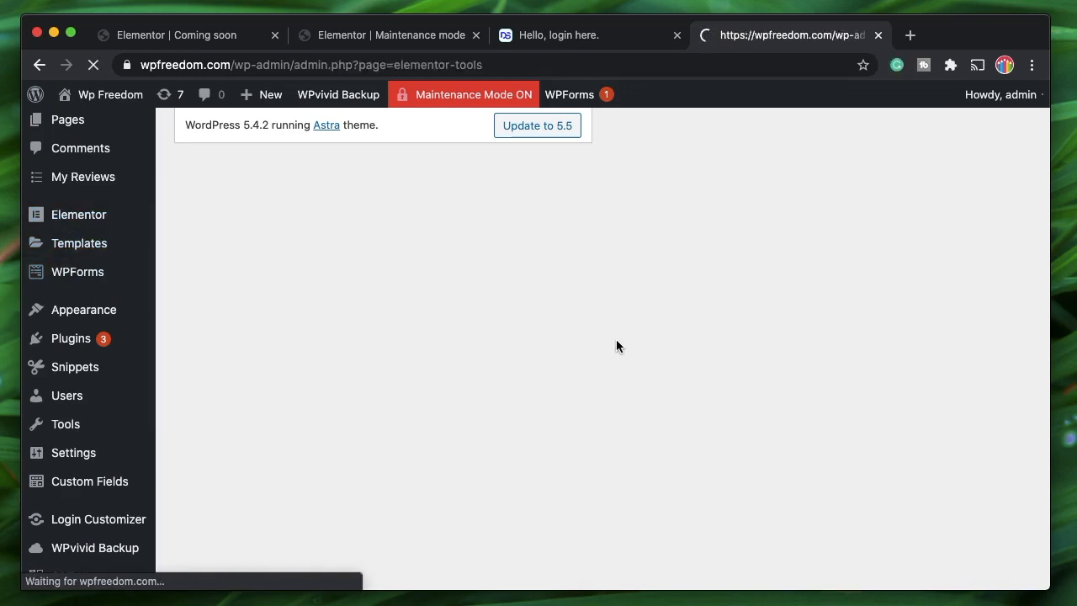
{"action": "scroll", "coordinate": [421, 393], "scroll_direction": "down", "scroll_amount": 5}
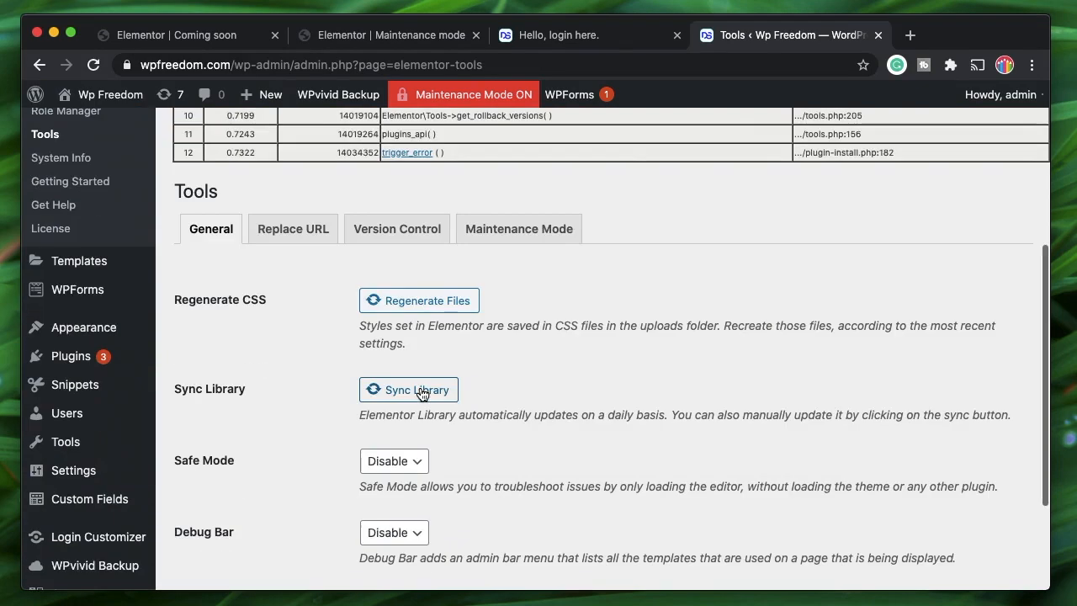
{"action": "left_click", "coordinate": [556, 239]}
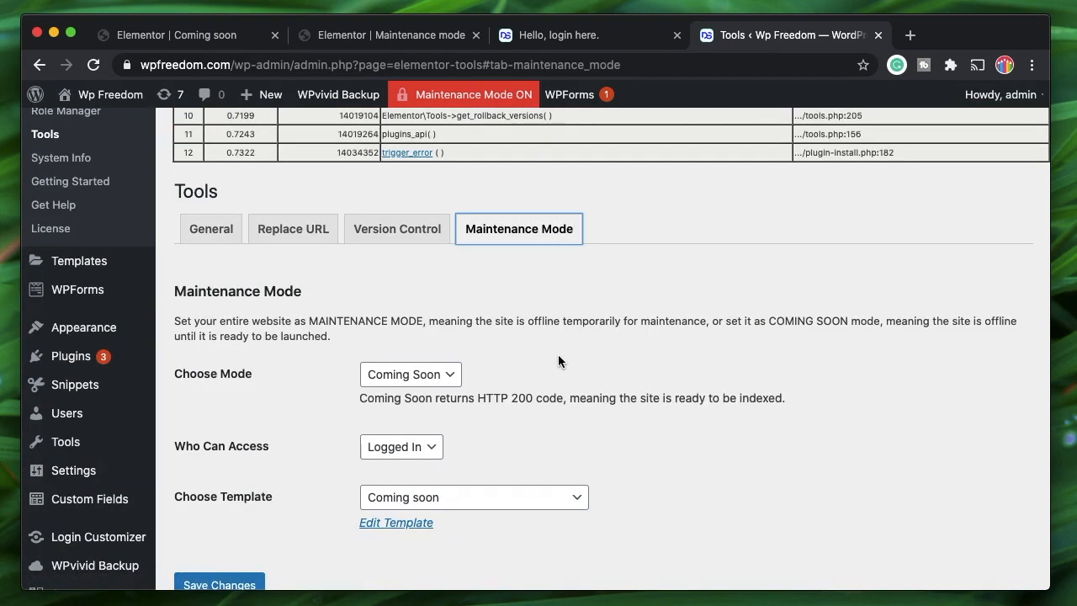
Step: Set the mode to Maintenance with the "Maintenance mode" template and save the changes
{"action": "scroll", "coordinate": [558, 363], "scroll_direction": "down", "scroll_amount": 3}
{"action": "left_click", "coordinate": [428, 277]}
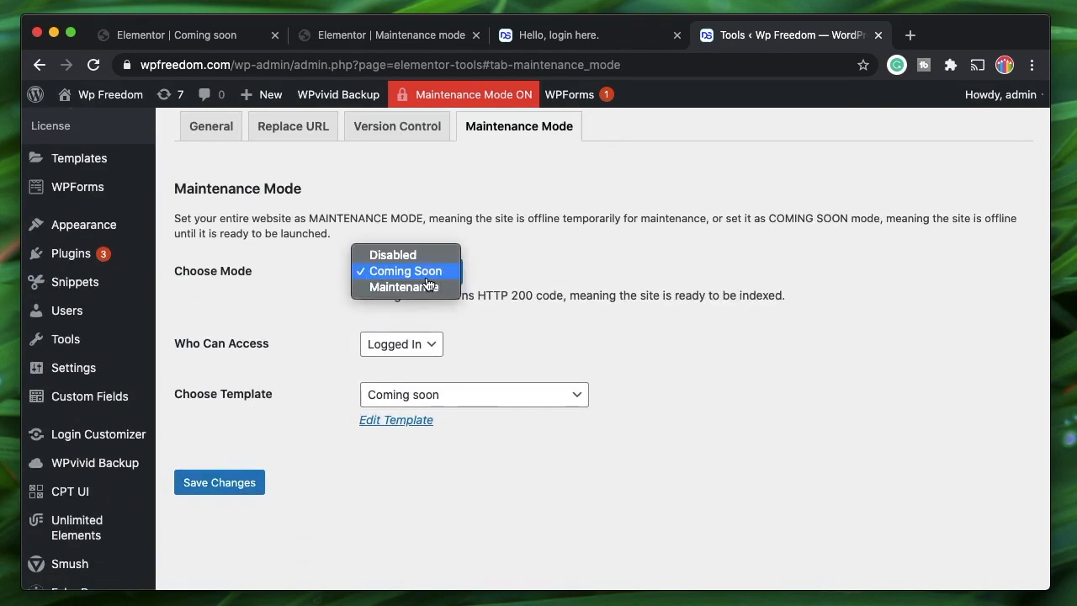
{"action": "left_click", "coordinate": [431, 287]}
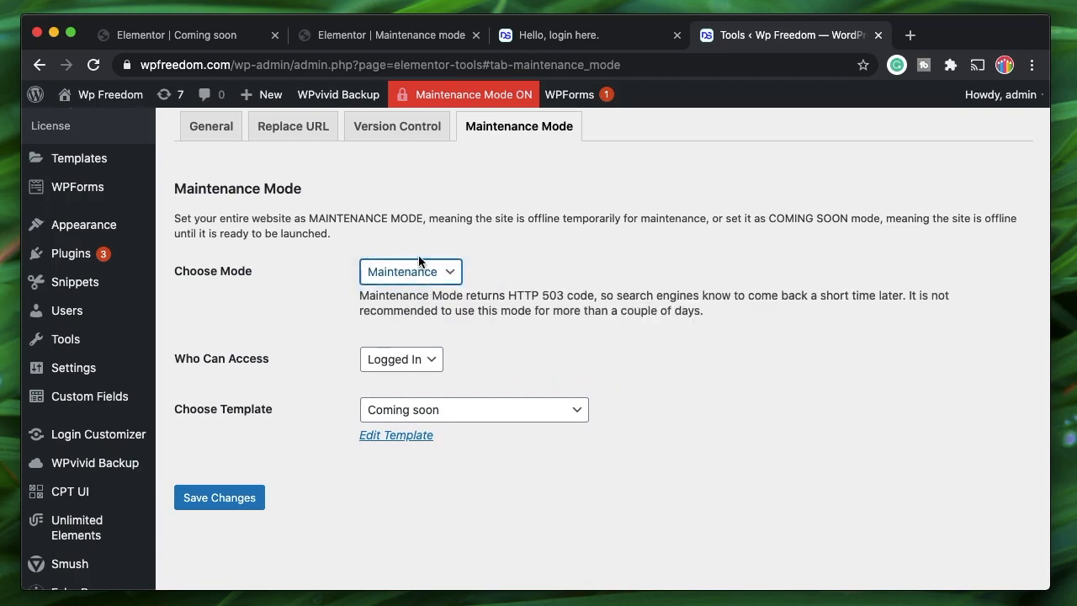
{"action": "left_click", "coordinate": [423, 412]}
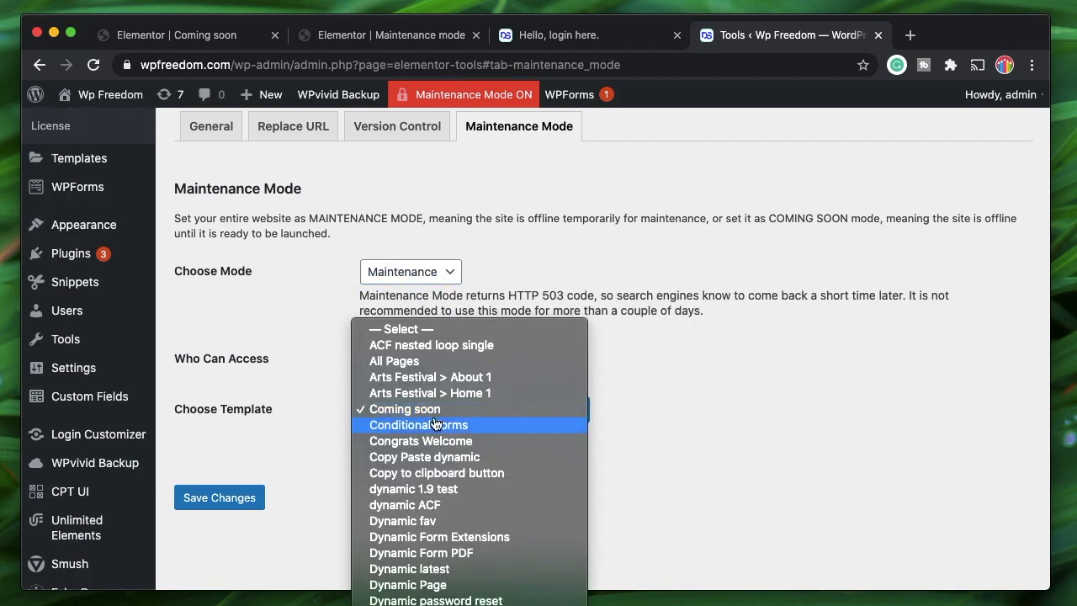
{"action": "scroll", "coordinate": [426, 515], "scroll_direction": "down", "scroll_amount": 8}
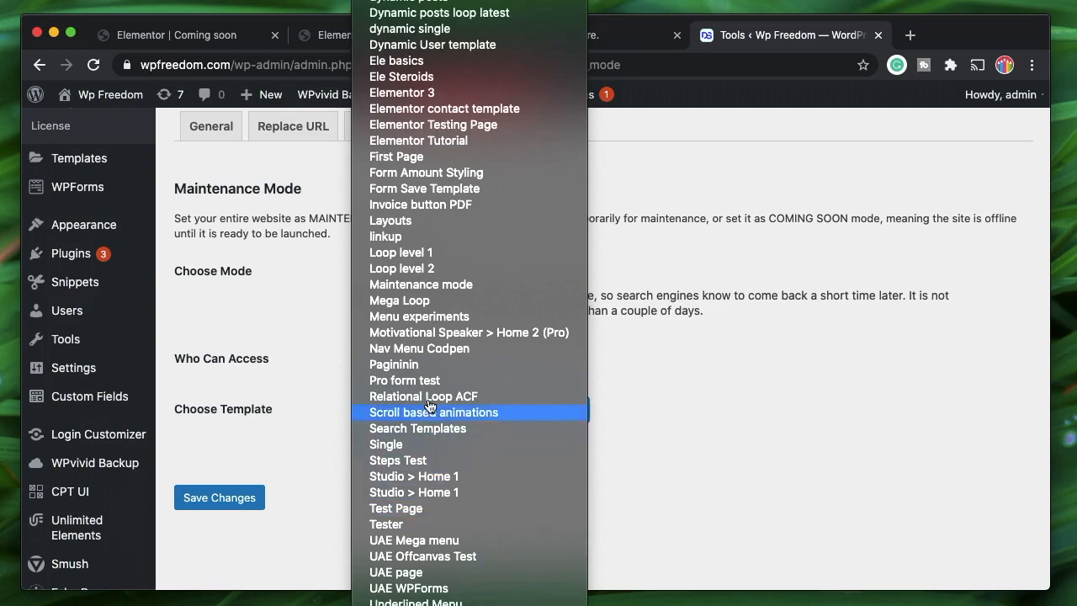
{"action": "left_click", "coordinate": [442, 289]}
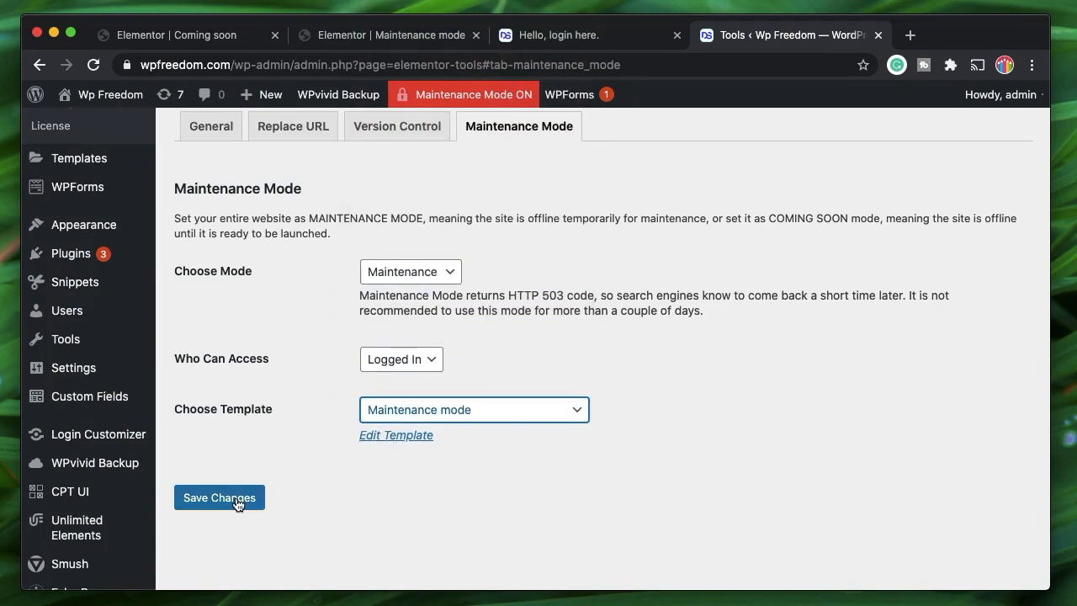
{"action": "left_click", "coordinate": [238, 502]}
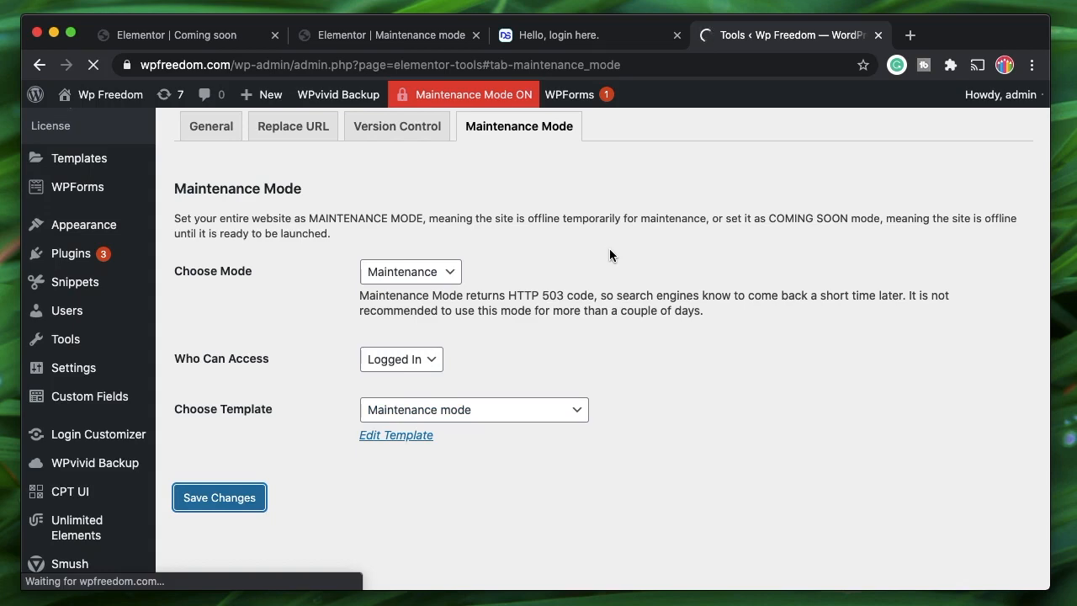
Step: Log out again and load wpfreedom.com in a new browser tab to examine the maintenance page's countdown, email form and social icons
{"action": "mouse_move", "coordinate": [1014, 94]}
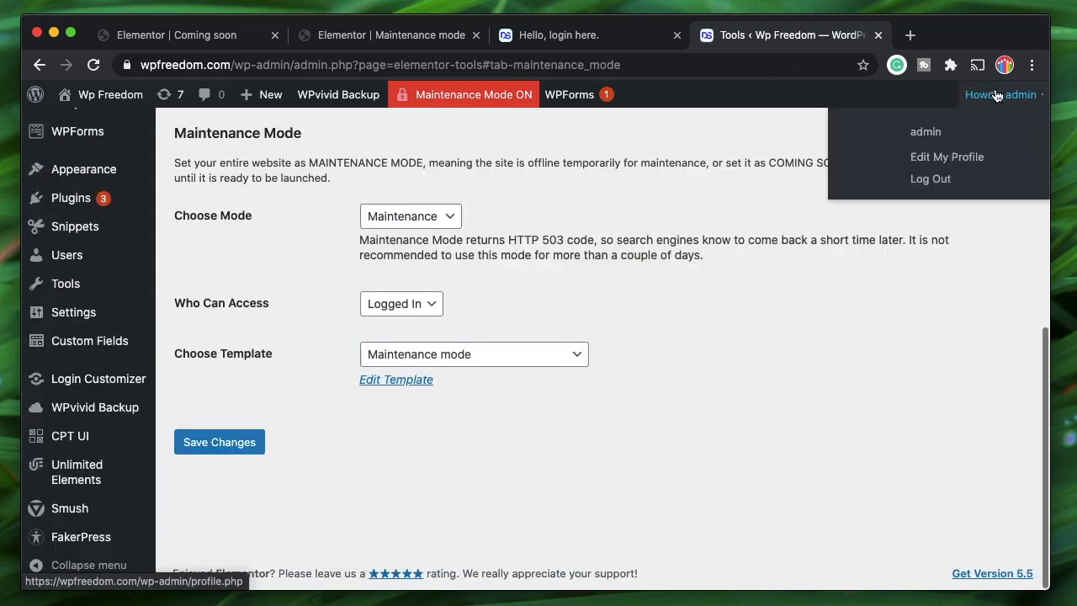
{"action": "left_click", "coordinate": [926, 194]}
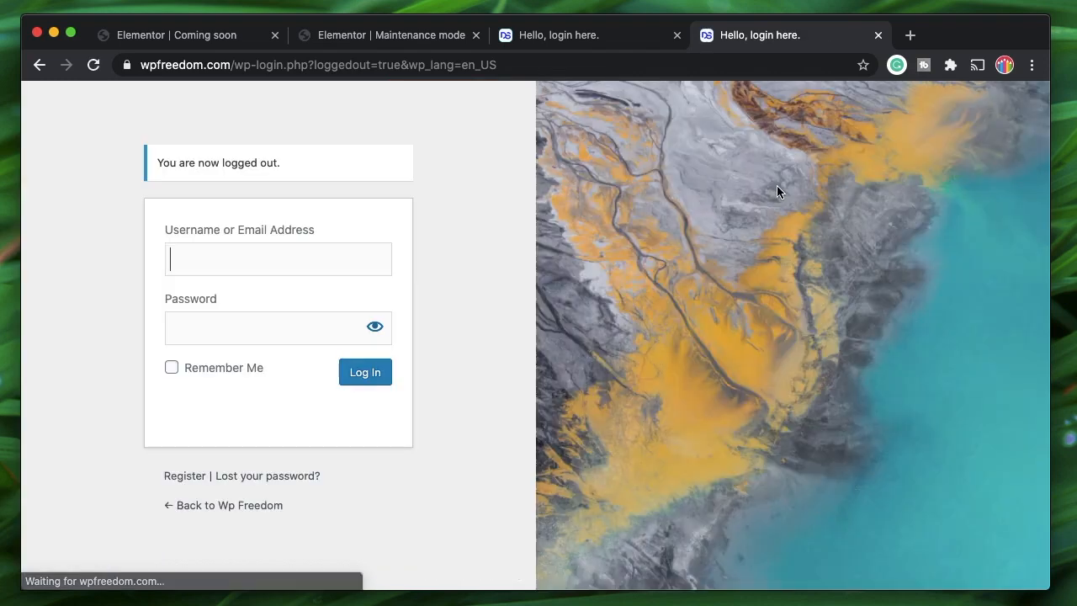
{"action": "left_click", "coordinate": [911, 35]}
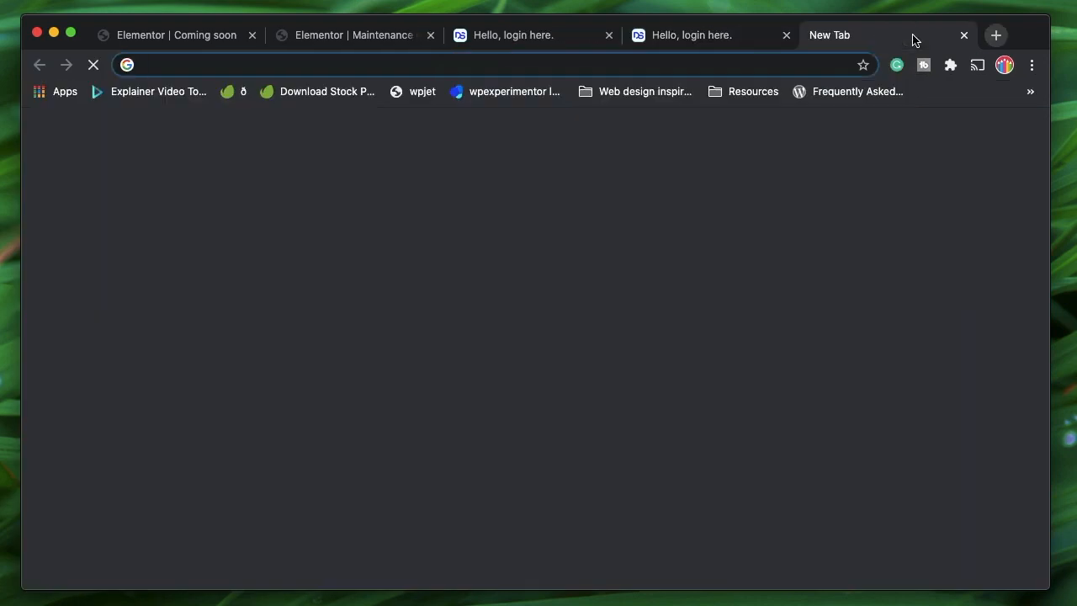
{"action": "type", "text": "wpfreedom.com"}
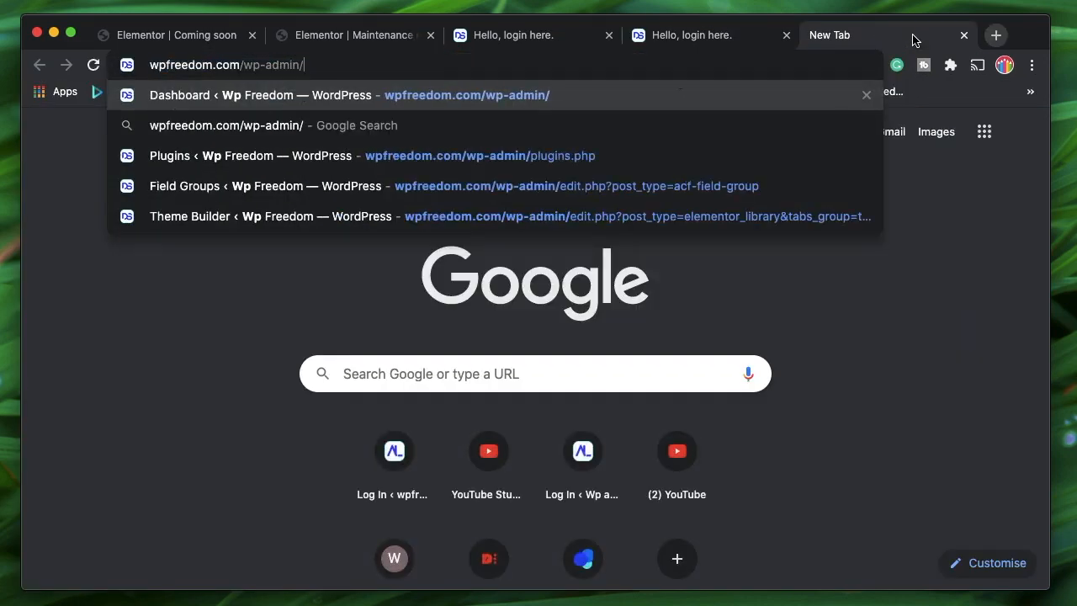
{"action": "key", "text": "BackSpace"}
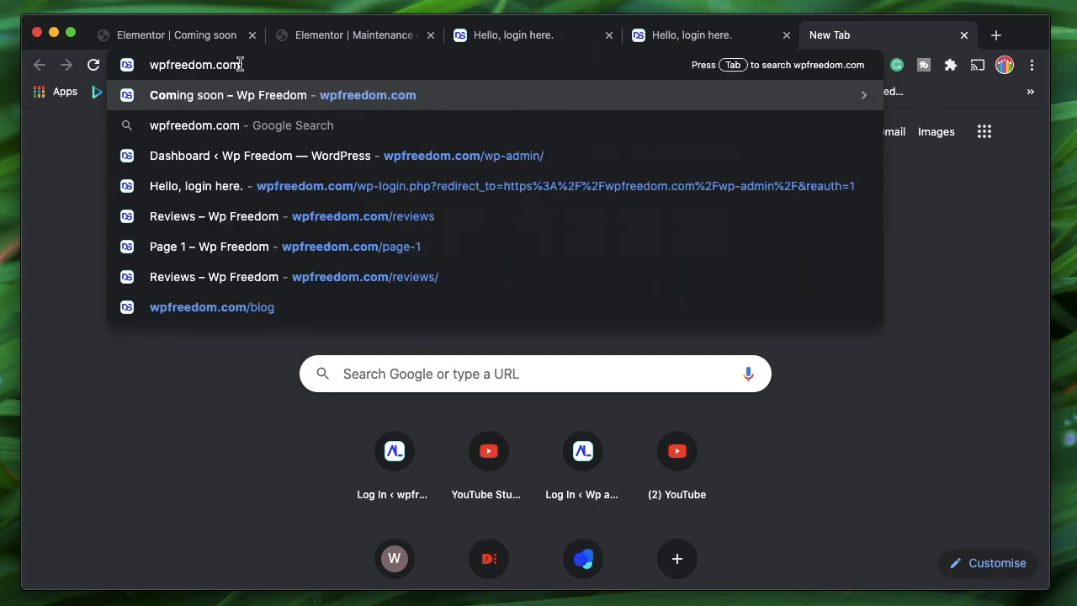
{"action": "key", "text": "Return"}
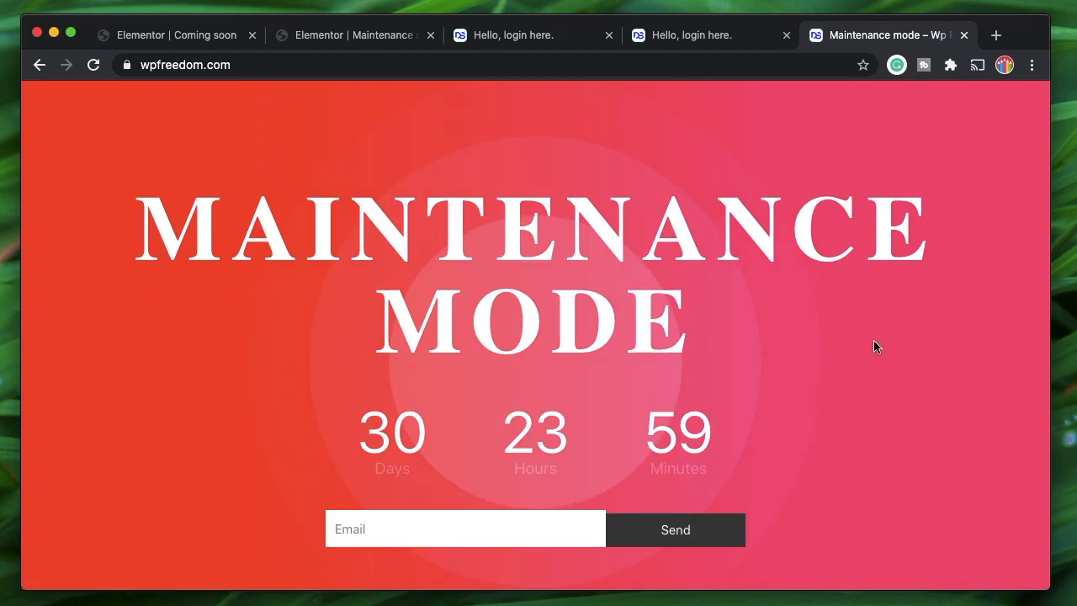
{"action": "scroll", "coordinate": [873, 345], "scroll_direction": "down", "scroll_amount": 1}
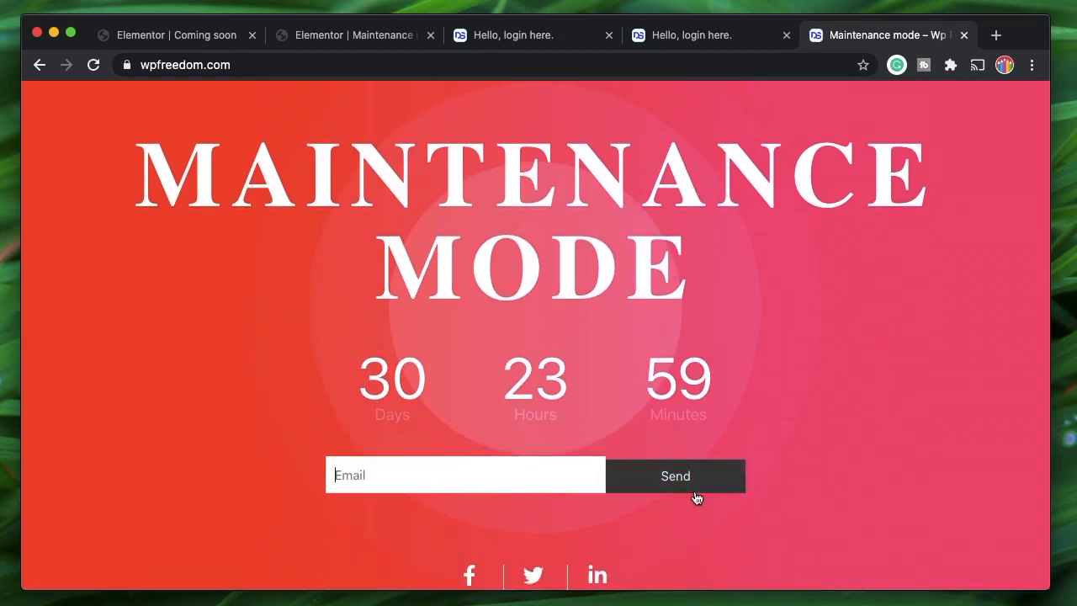
{"action": "left_click", "coordinate": [427, 484]}
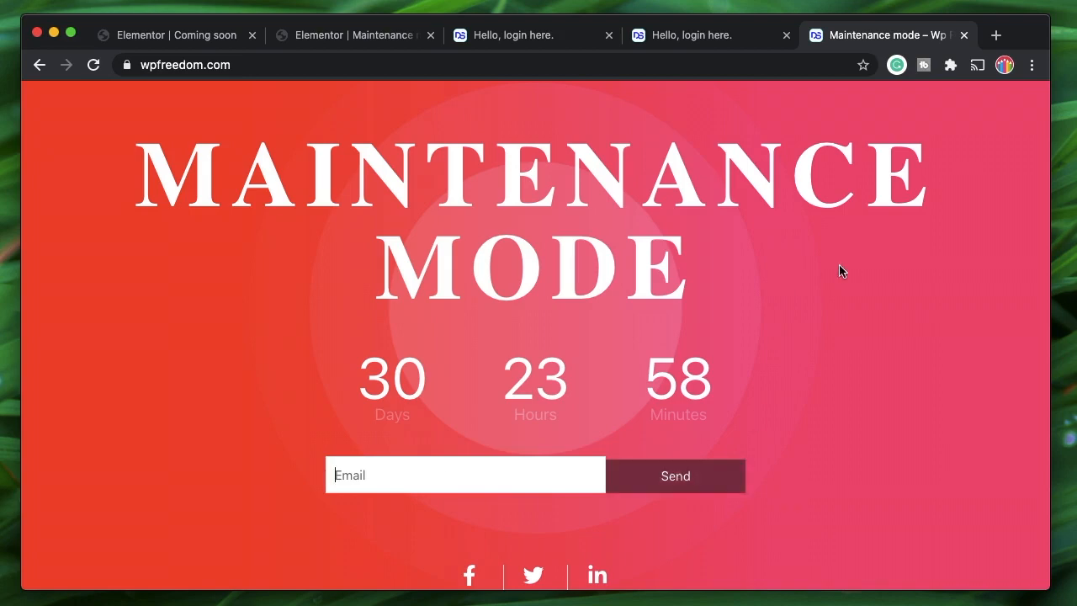
{"action": "scroll", "coordinate": [877, 295], "scroll_direction": "up", "scroll_amount": 1}
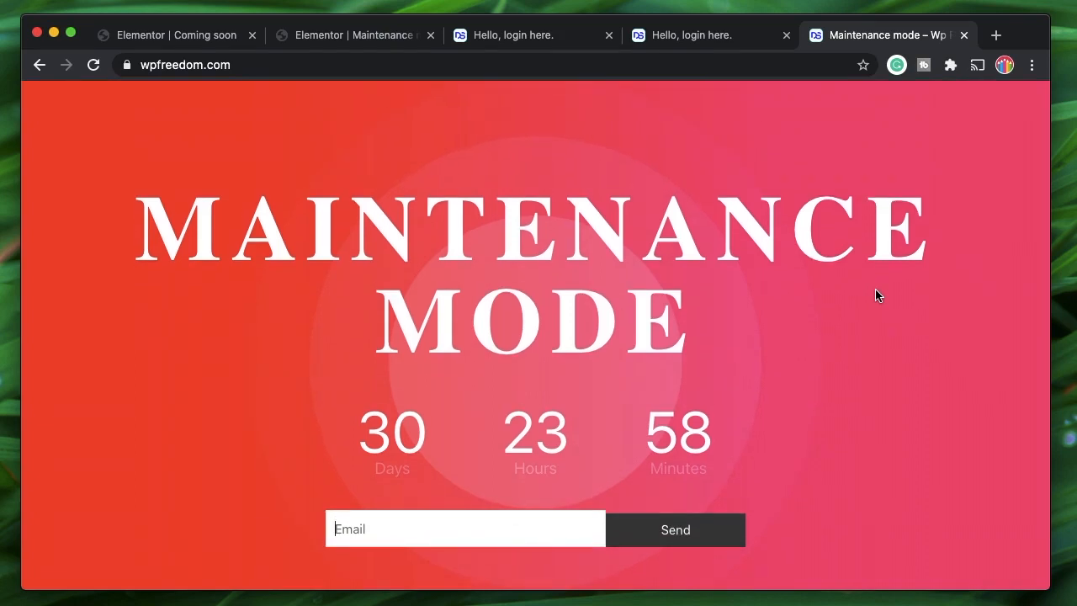
{"action": "scroll", "coordinate": [876, 295], "scroll_direction": "down", "scroll_amount": 1}
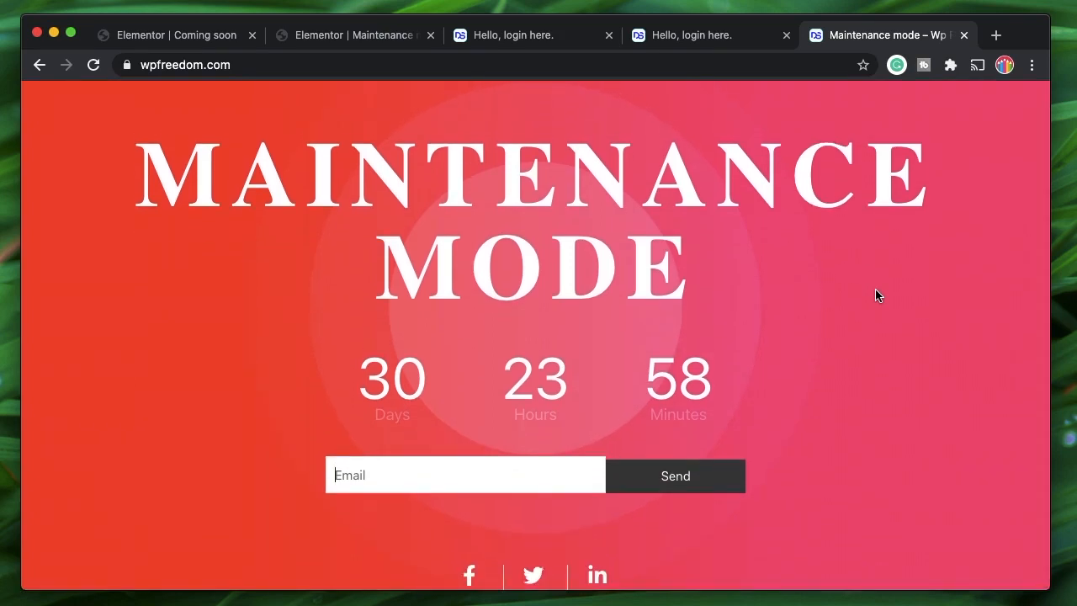